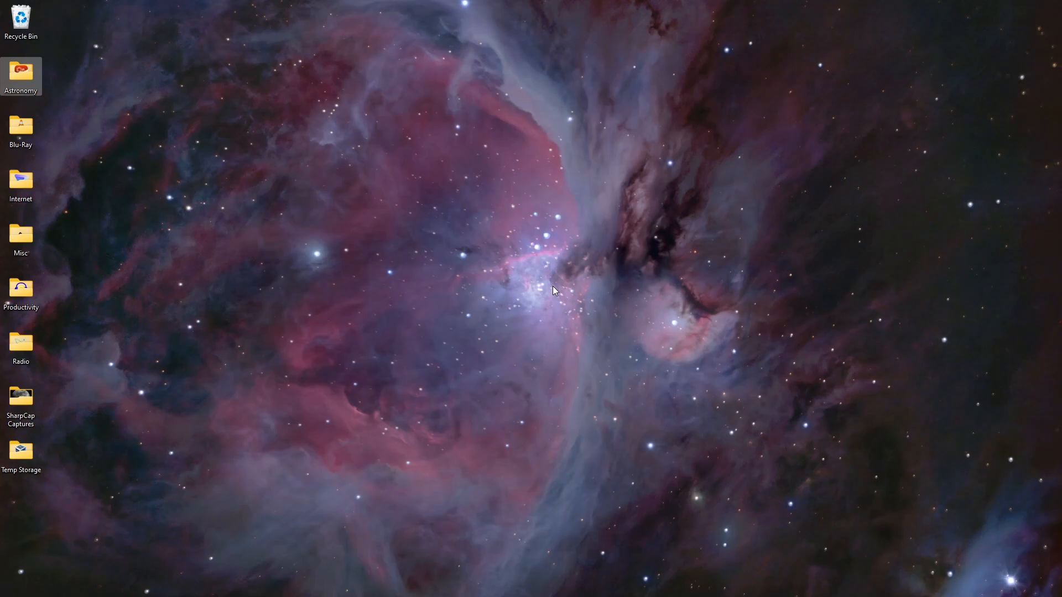
Switch to AutoStakkert and load the 23_07_57.ser recording from the Planetary Tutorial folder.
mouse_move(555, 595)
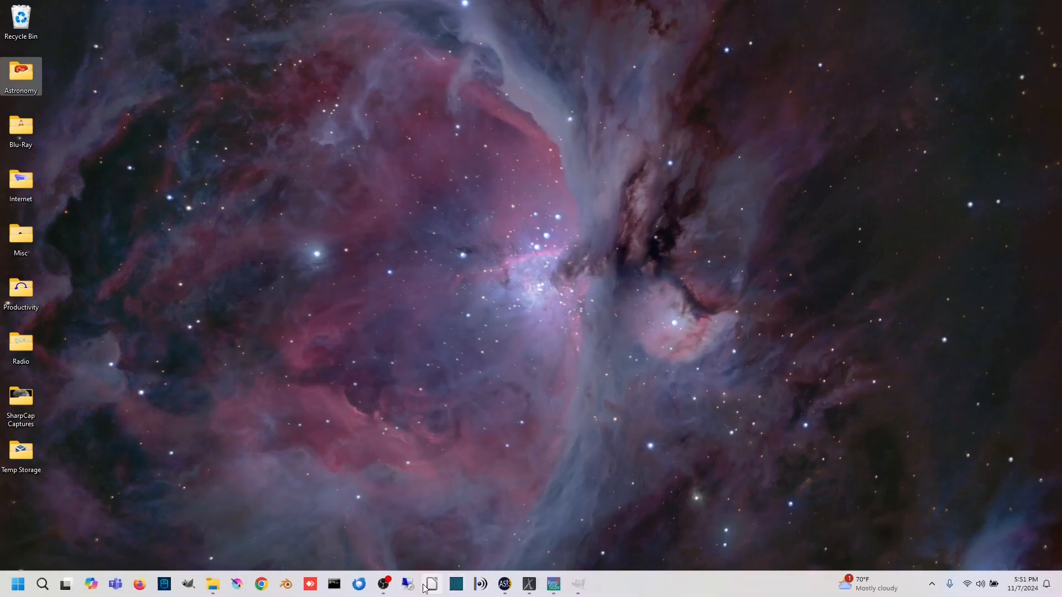
left_click(505, 584)
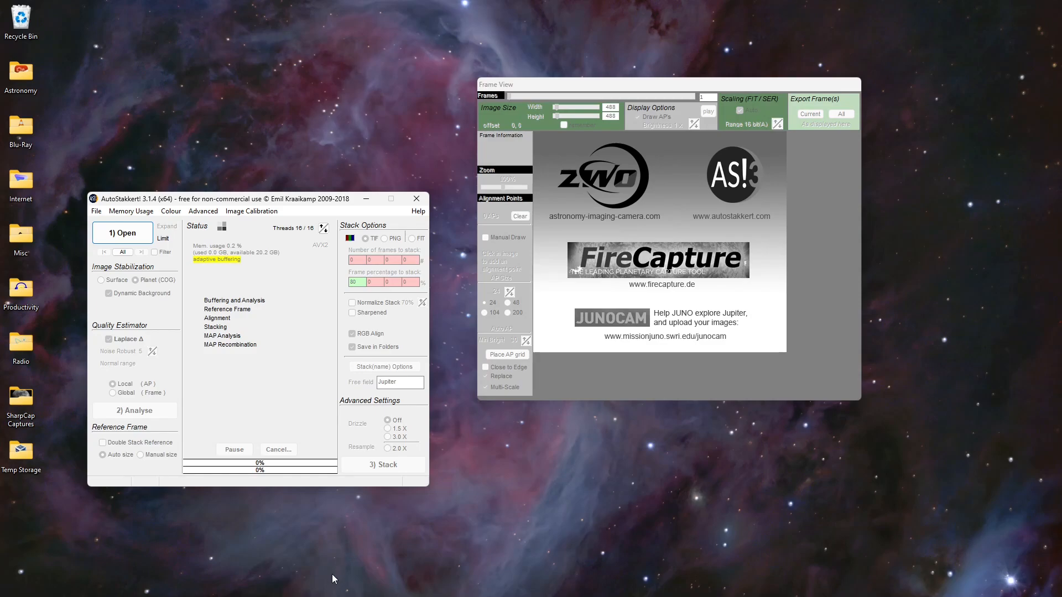
mouse_move(243, 596)
left_click(213, 584)
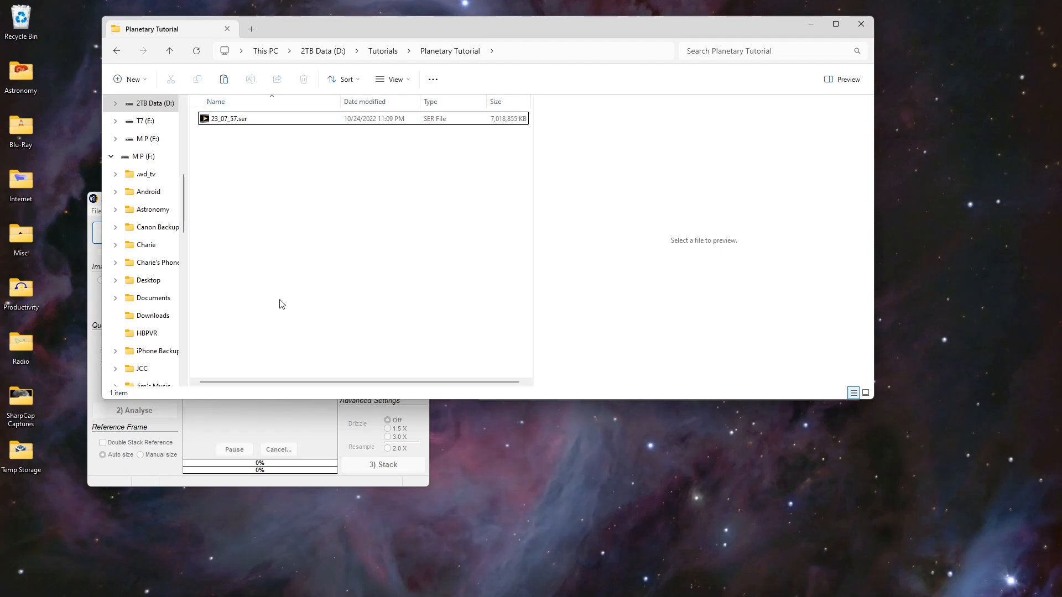
left_click(271, 416)
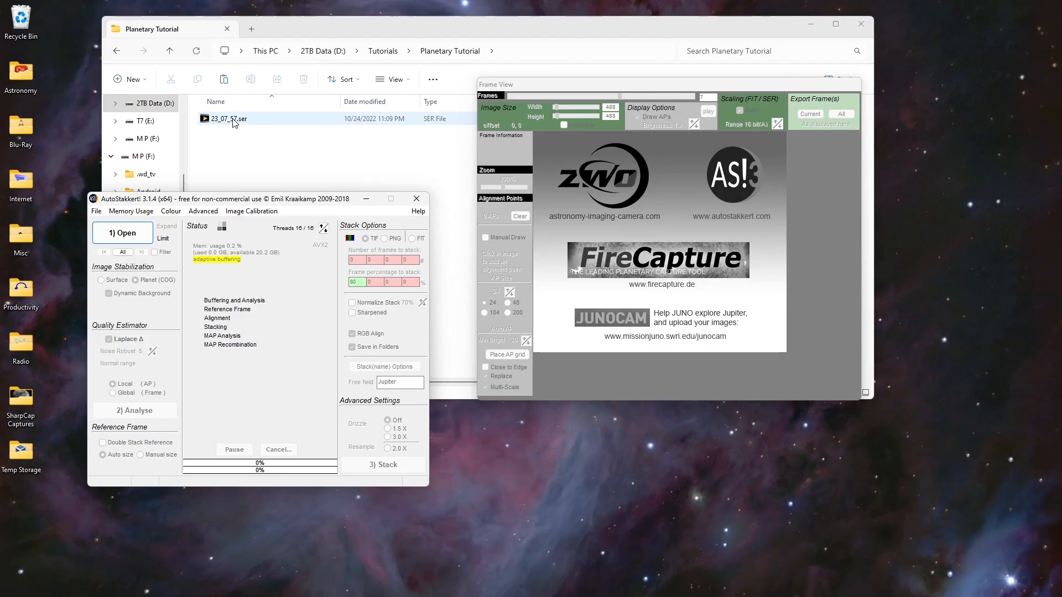
left_click_drag(233, 123, 656, 224)
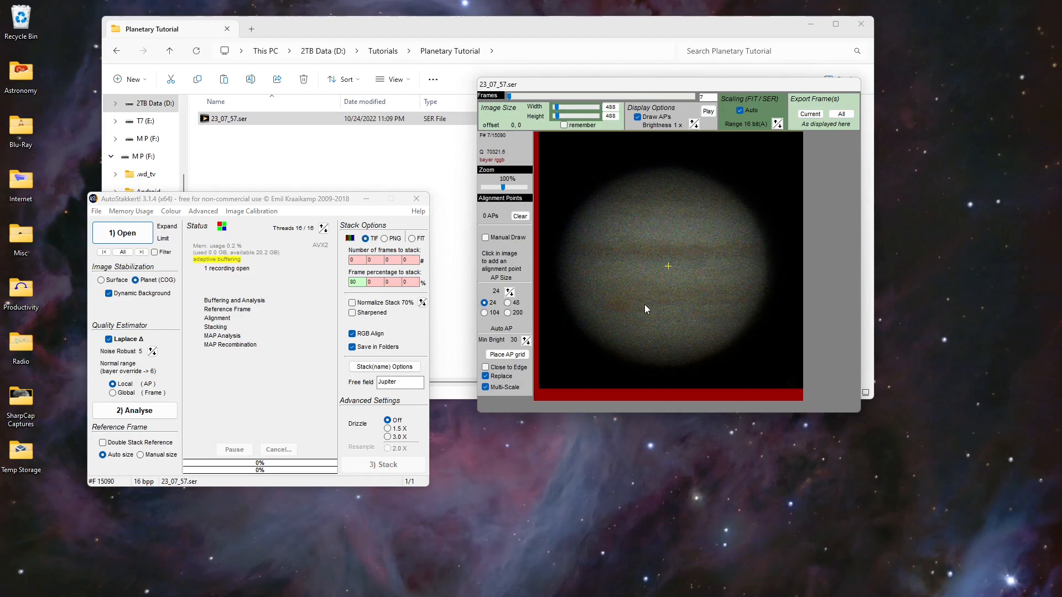
Play back part of the Jupiter recording to check its frames, and return to the first frame.
left_click(709, 111)
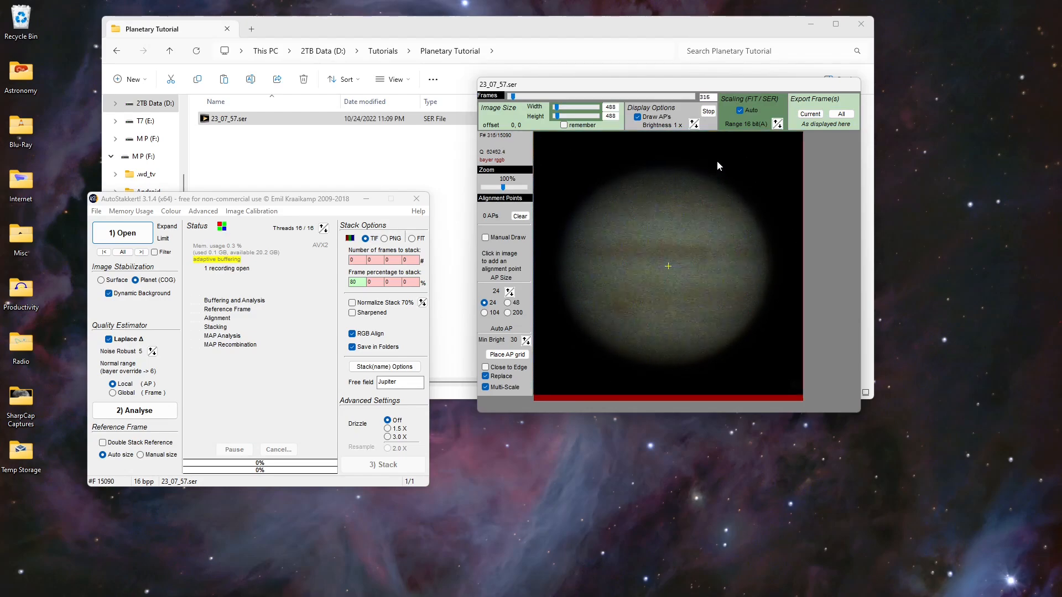
left_click(707, 112)
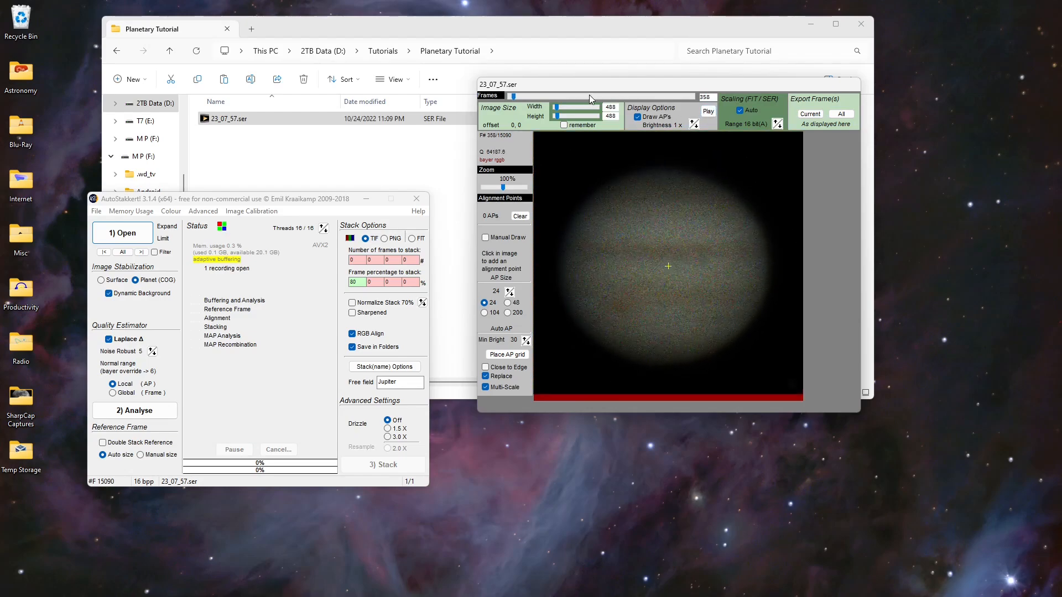
left_click_drag(514, 96, 504, 100)
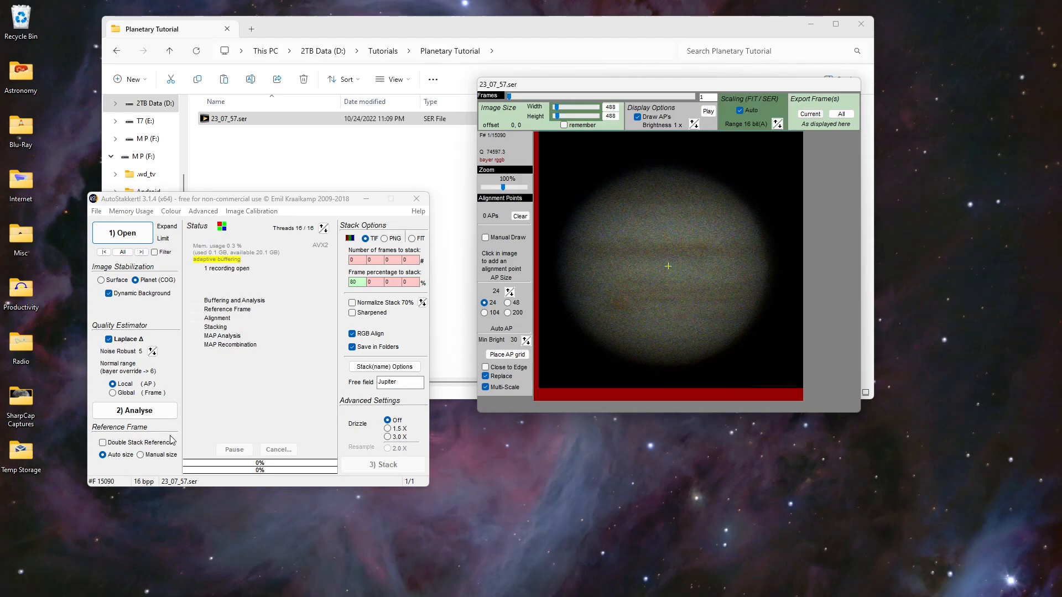
Analyse the recording and stack 80% of its frames using an automatic alignment point grid with AP size 24.
left_click(149, 412)
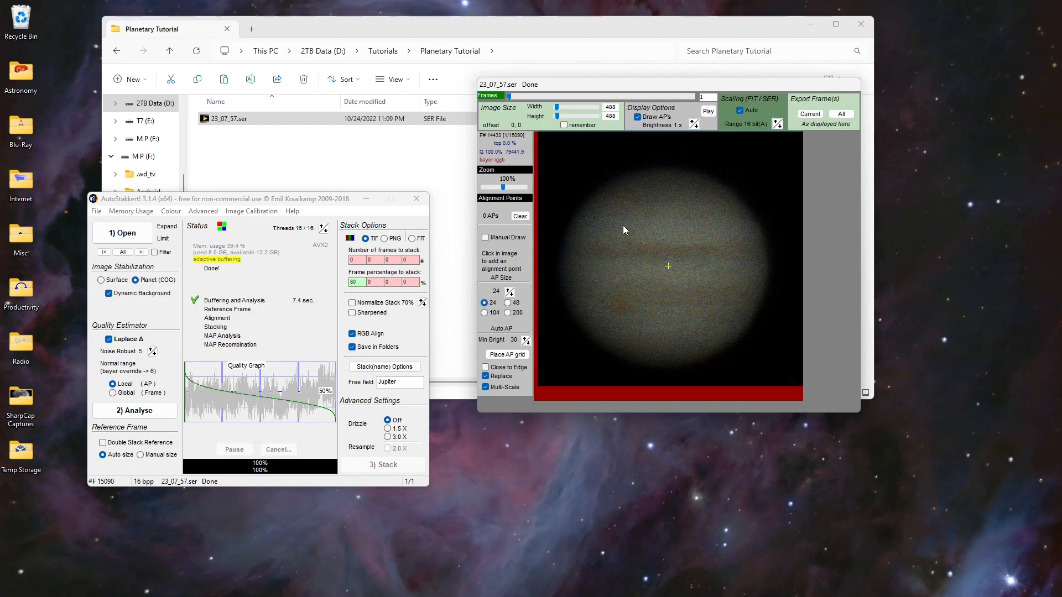
left_click(499, 355)
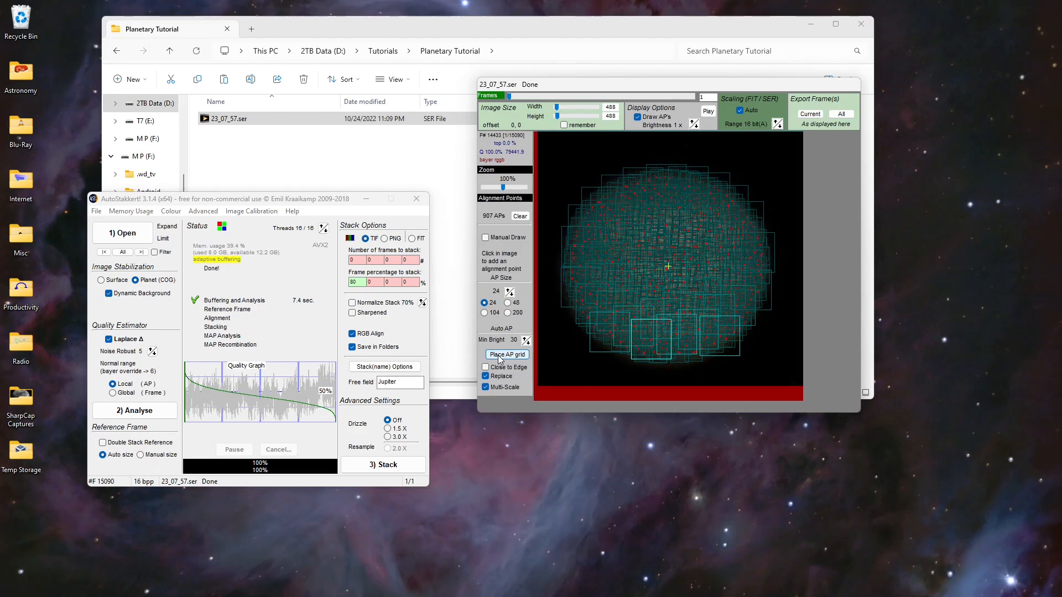
left_click(396, 465)
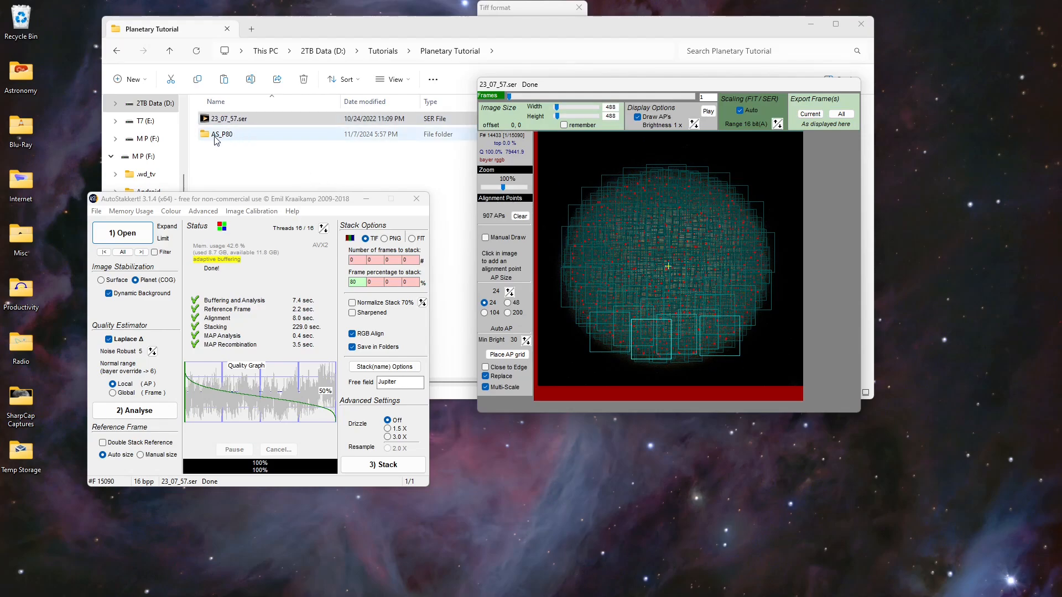
Dismiss the Tiff format prompt and preview the stacked Jupiter TIF in the AS_P80 folder.
left_click(529, 11)
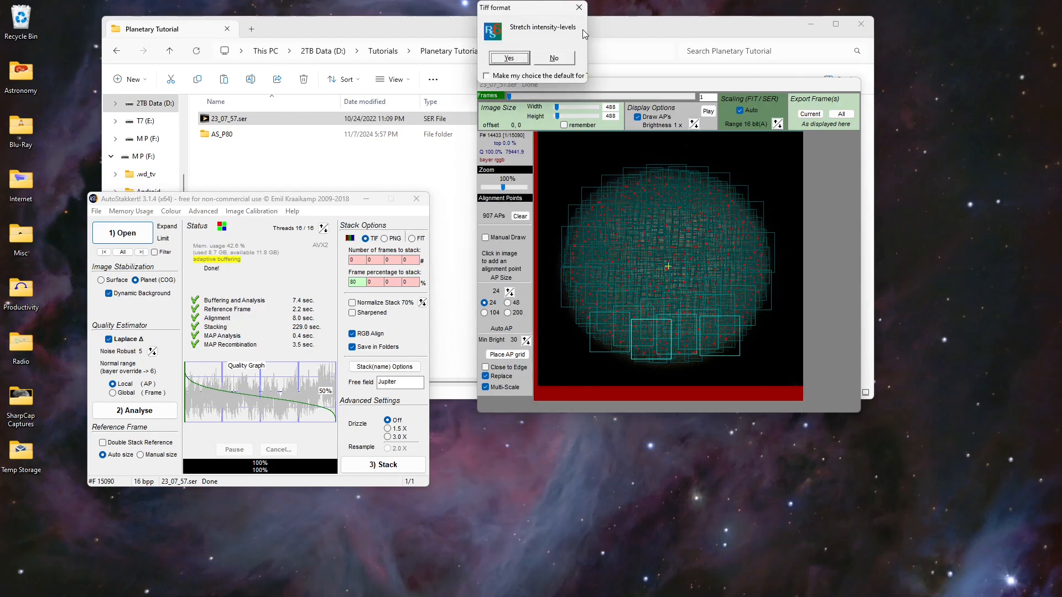
left_click(580, 8)
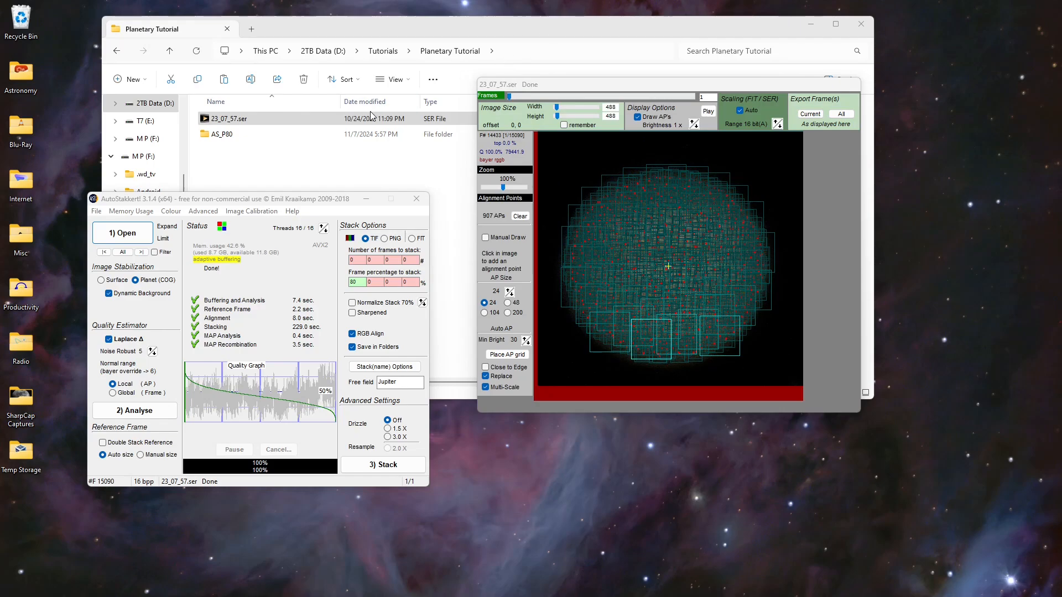
double_click(250, 135)
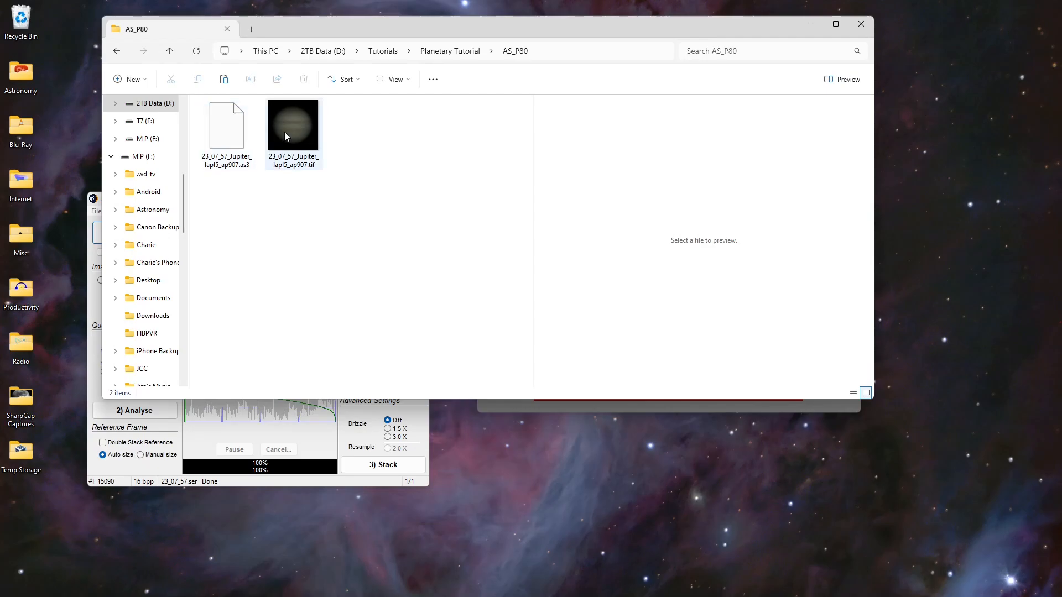
left_click(289, 135)
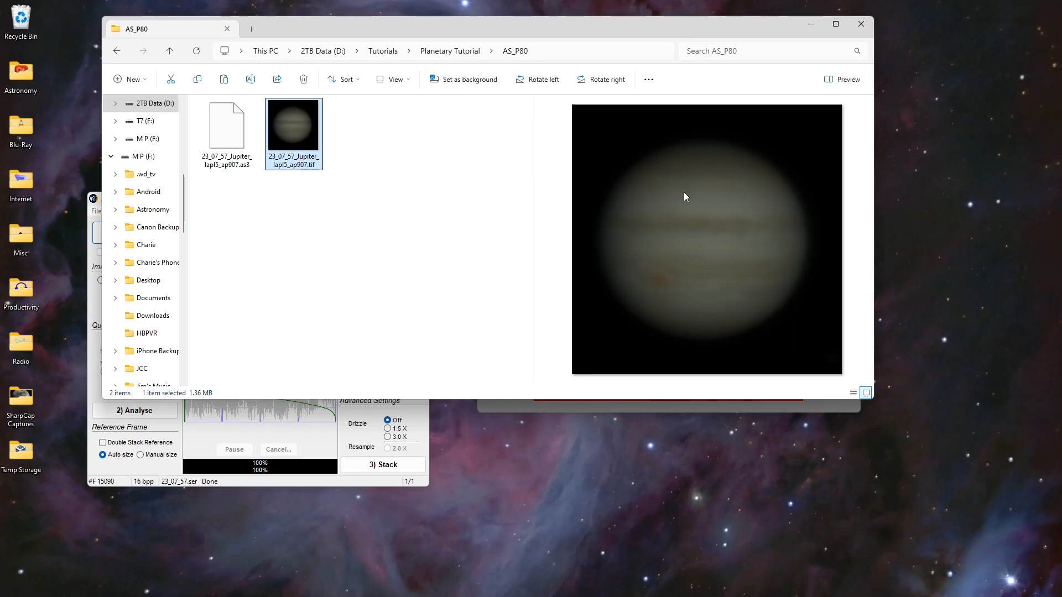
Close AutoStakkert, switch to GraXpert and load 23_07_57_Jupiter_lapl5_ap907.tif from the AS_P80 folder.
left_click(368, 413)
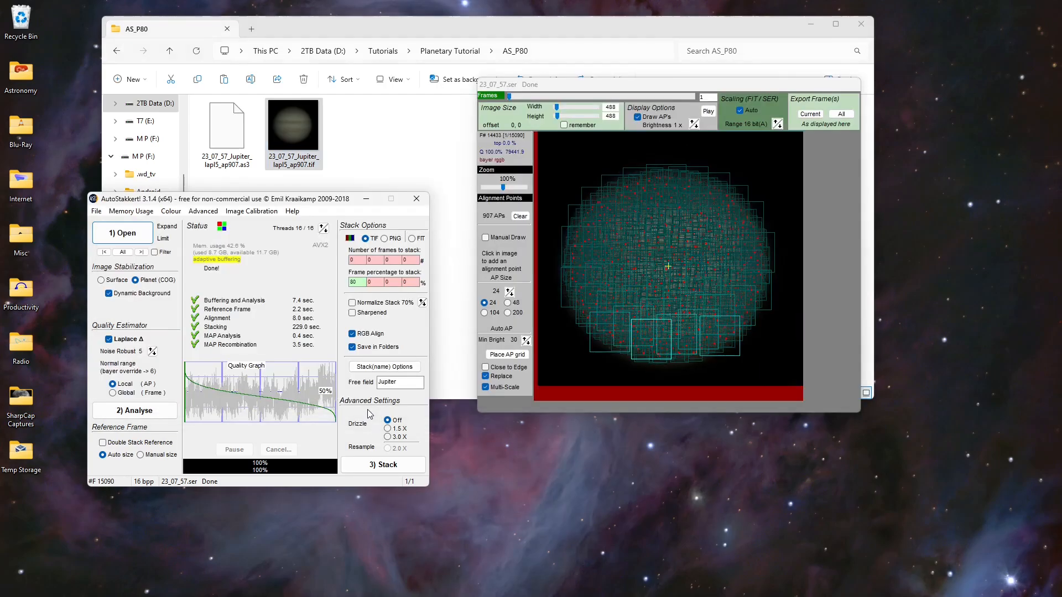
left_click(417, 201)
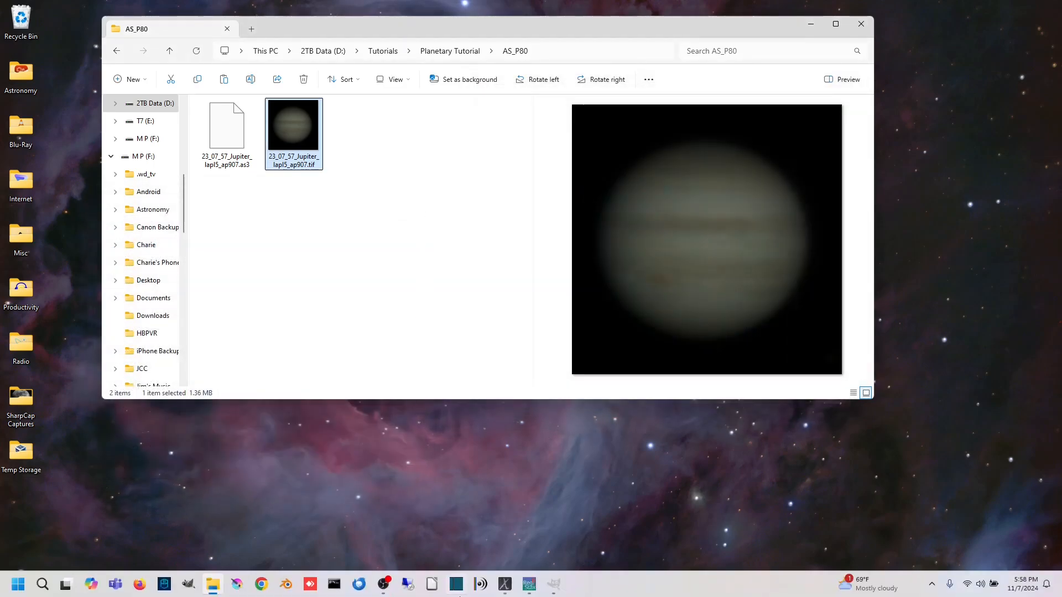
left_click(504, 585)
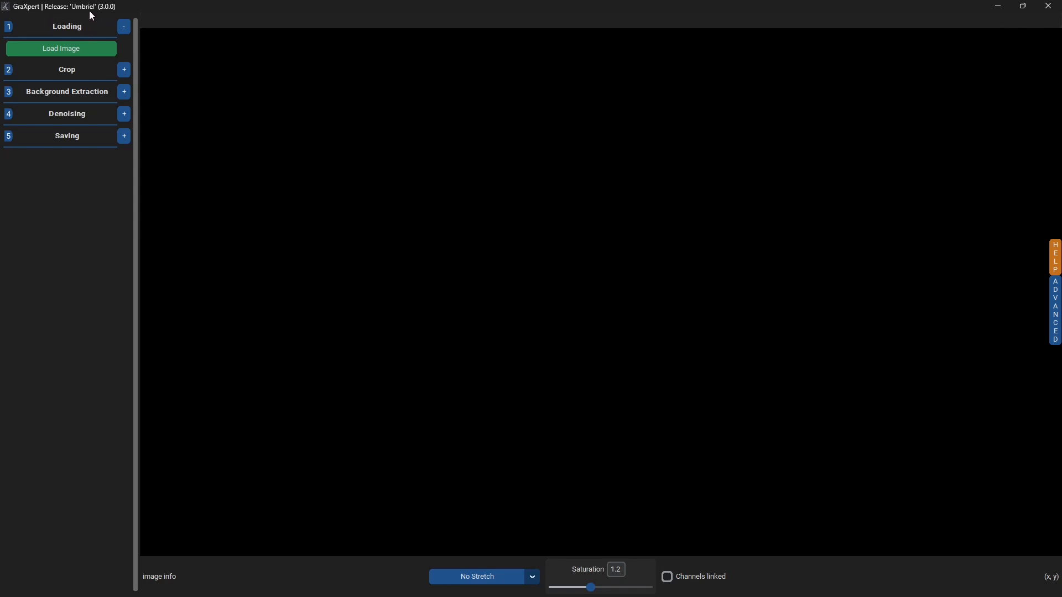
left_click(64, 51)
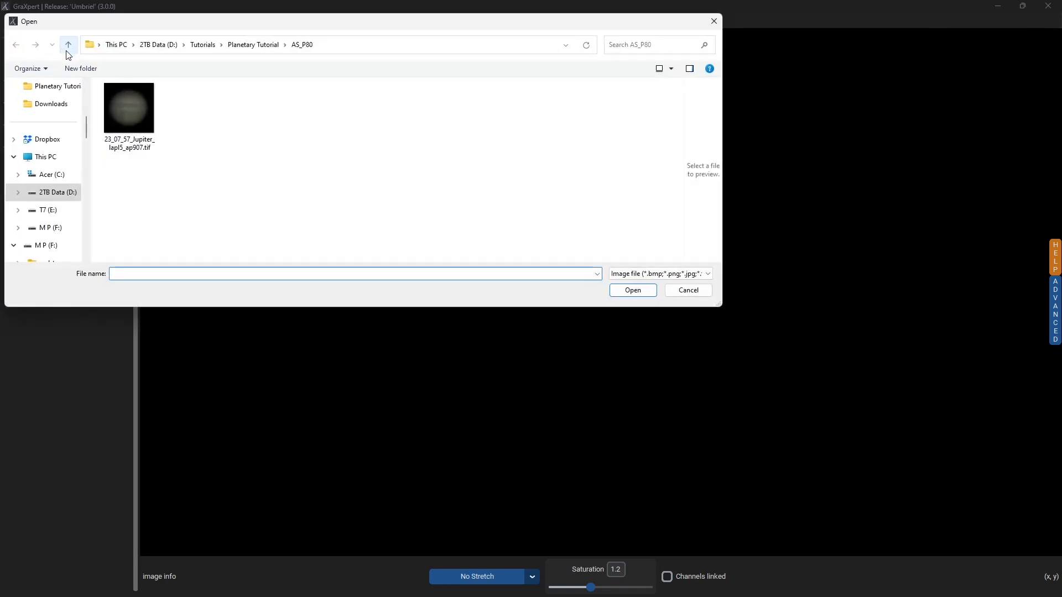
double_click(139, 113)
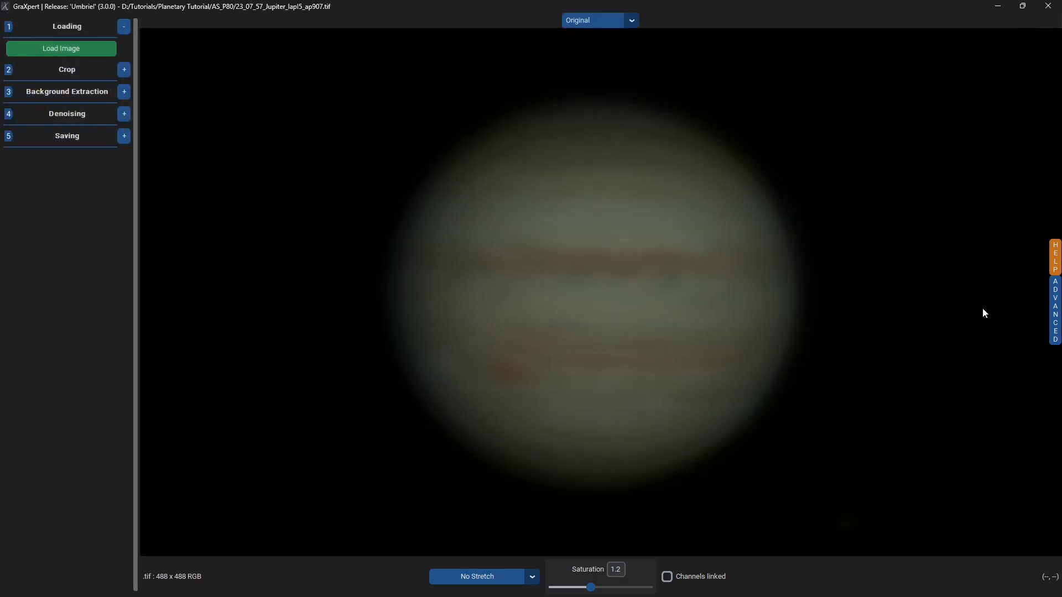
Check the denoising AI model in the advanced settings and denoise the Jupiter image at strength 0.8.
left_click(1054, 310)
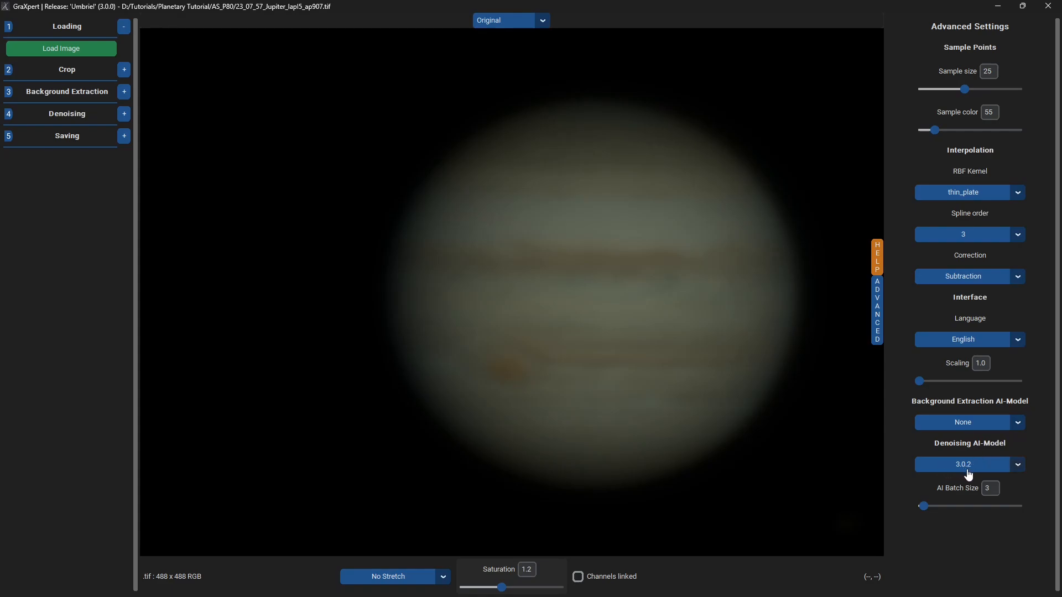
left_click(876, 320)
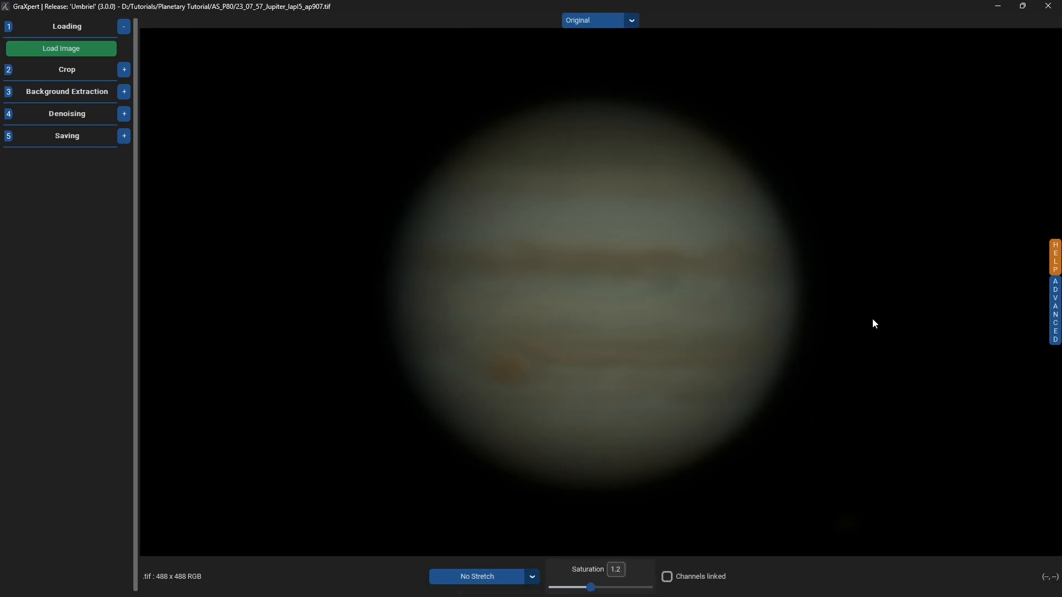
left_click(124, 114)
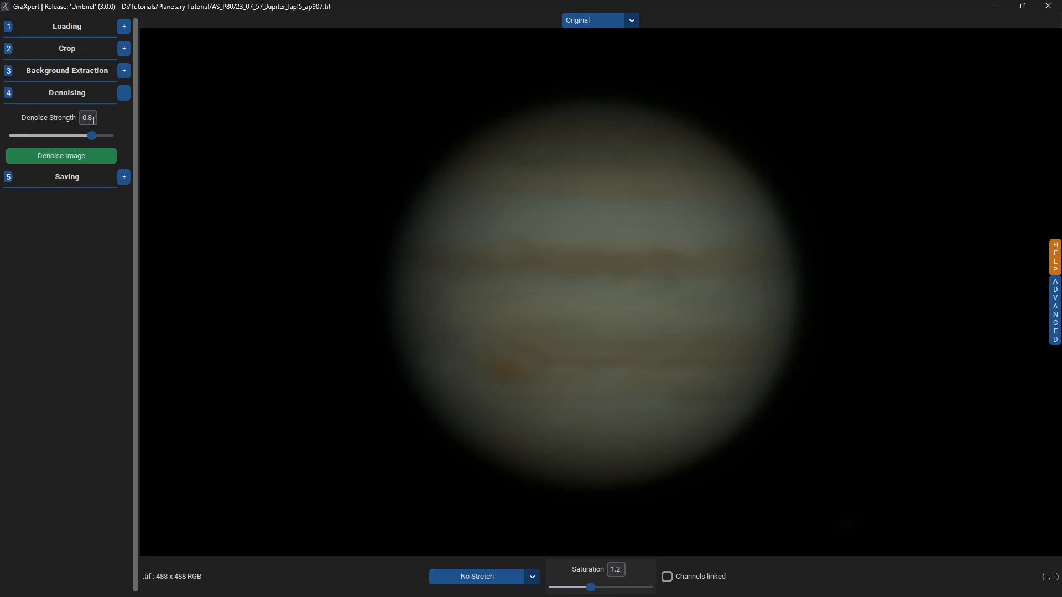
left_click(62, 161)
Save the processed image as the 16 bit Tiff 23_07_57_Jupiter_lapl5_ap907_GraXpert.tiff in AS_P80 and close GraXpert.
left_click(124, 177)
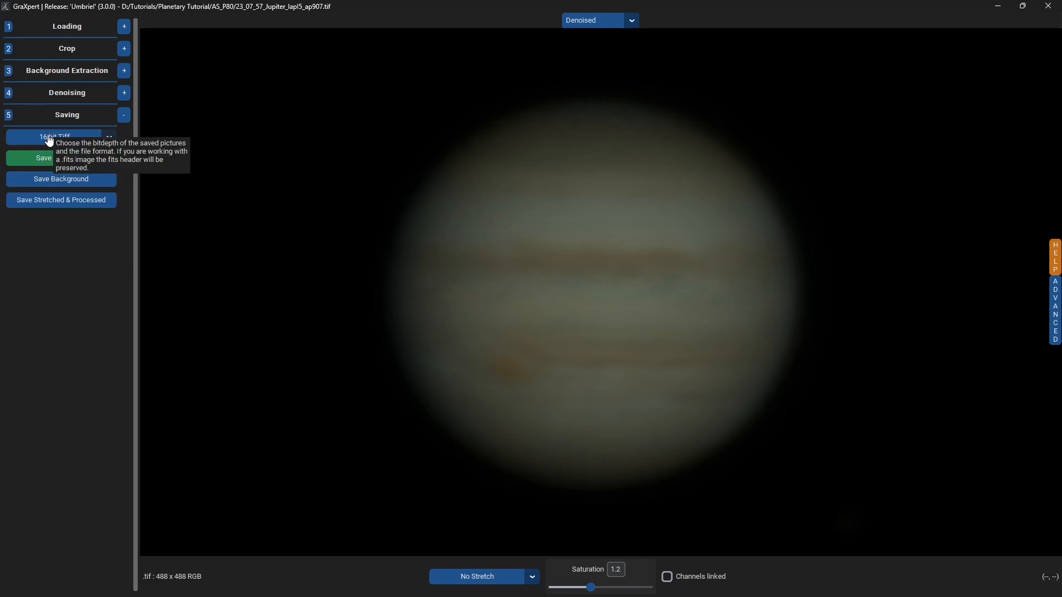
left_click(66, 162)
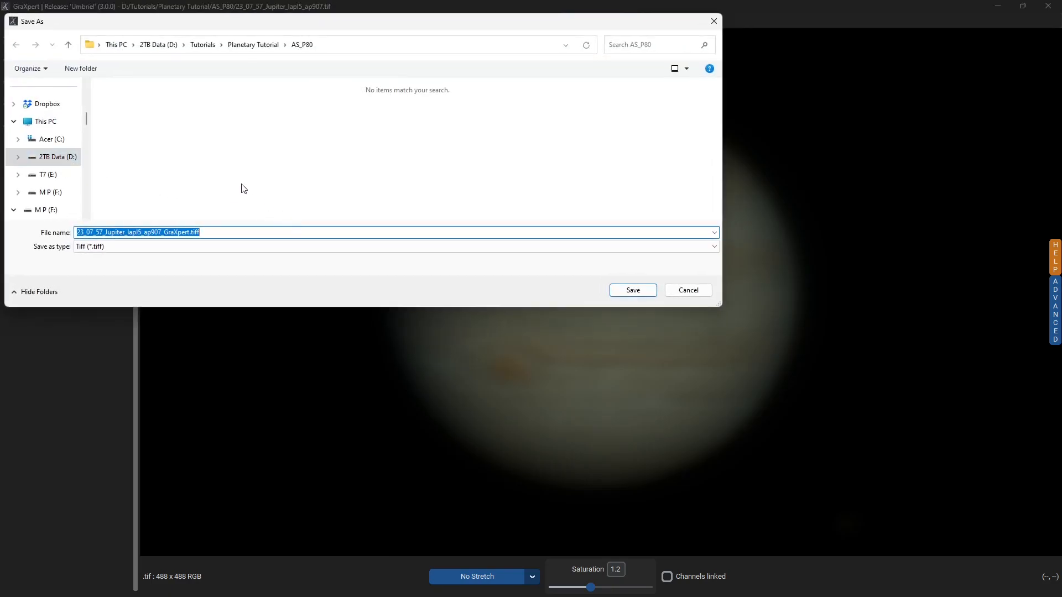
left_click(632, 290)
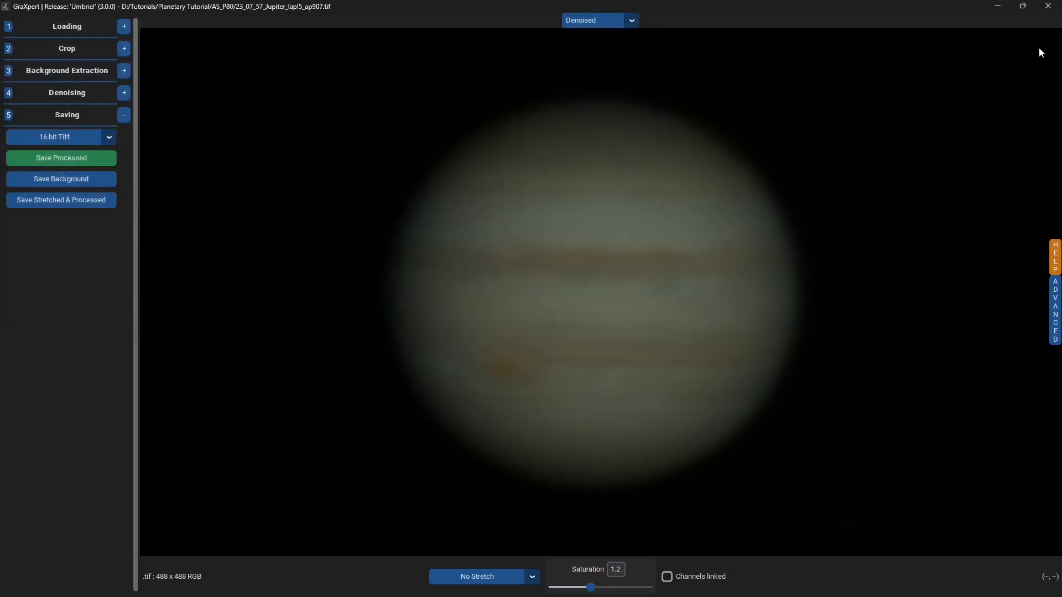
left_click(1048, 6)
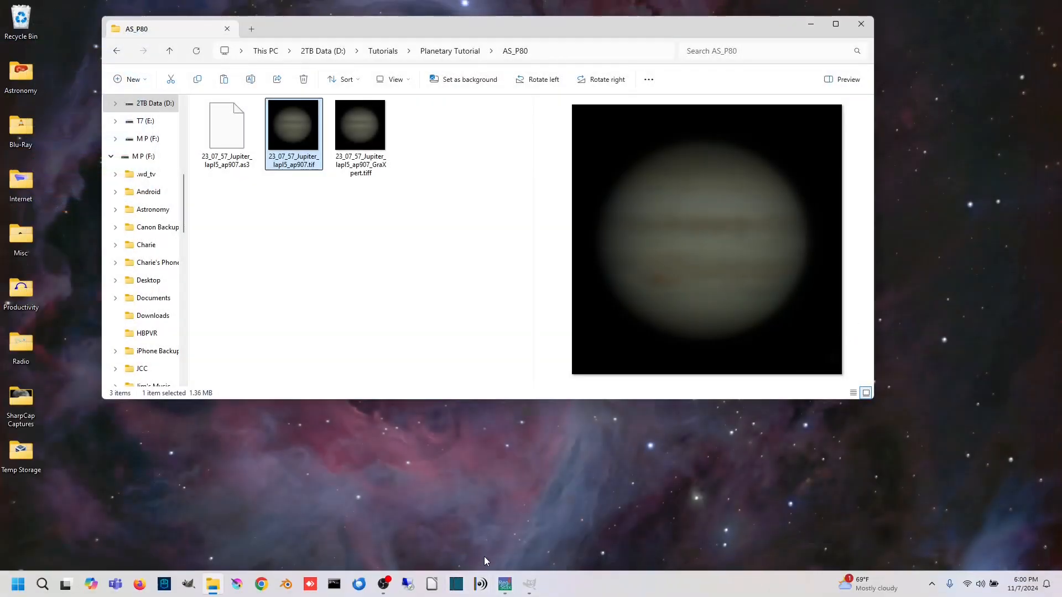
Switch to Registax and open 23_07_57_Jupiter_lapl5_ap907_GraXpert.tiff with its intensity levels stretched.
left_click(504, 585)
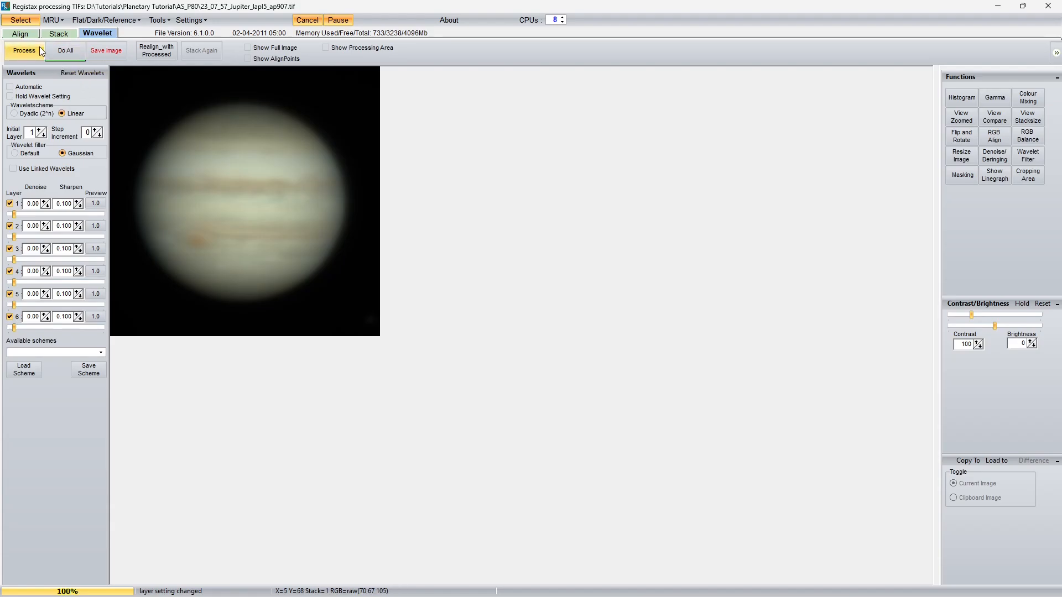
left_click(22, 19)
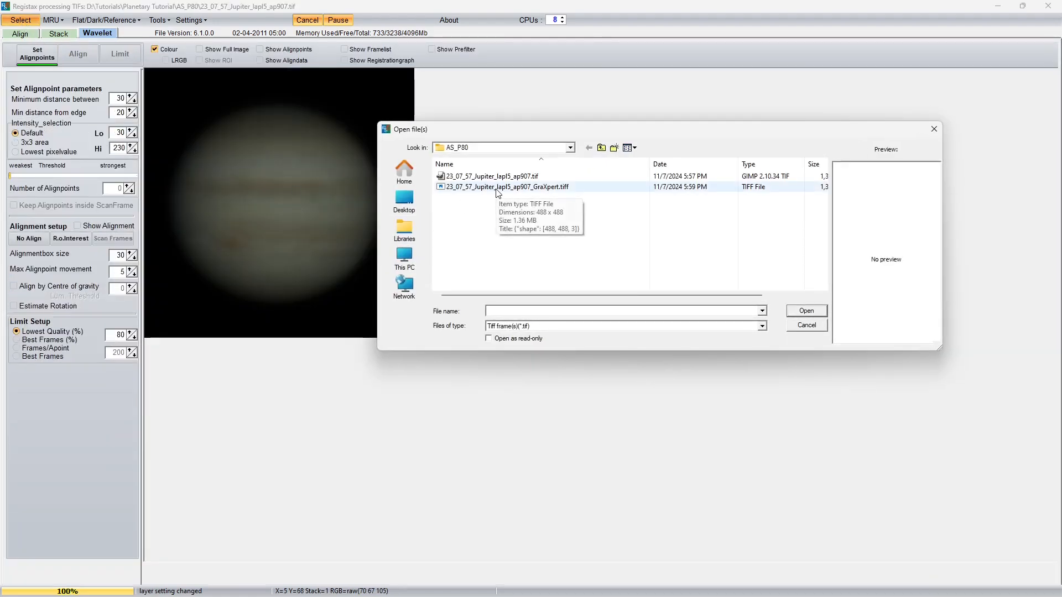
left_click(553, 188)
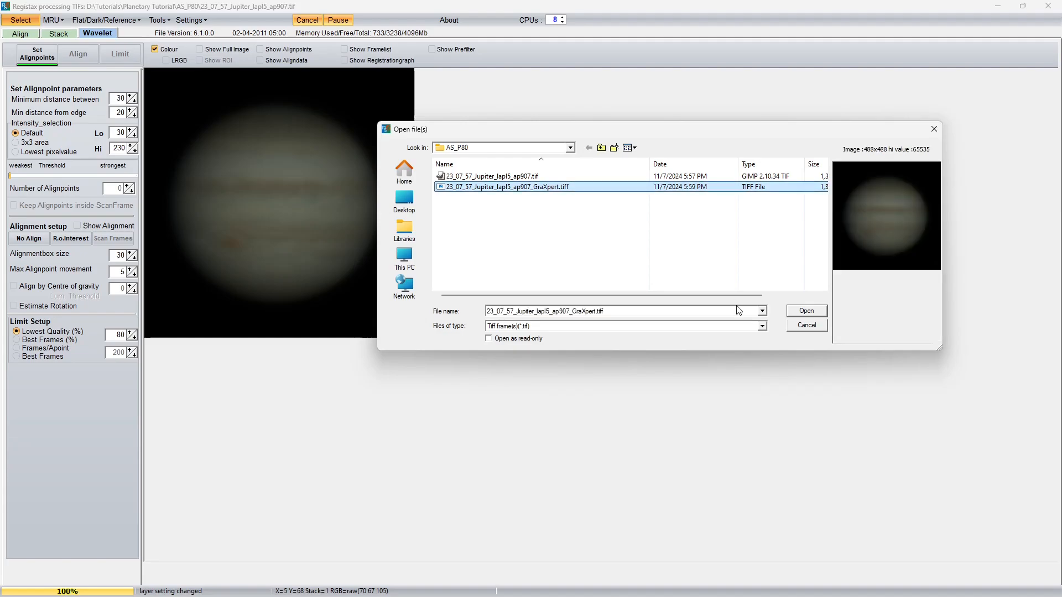
left_click(805, 312)
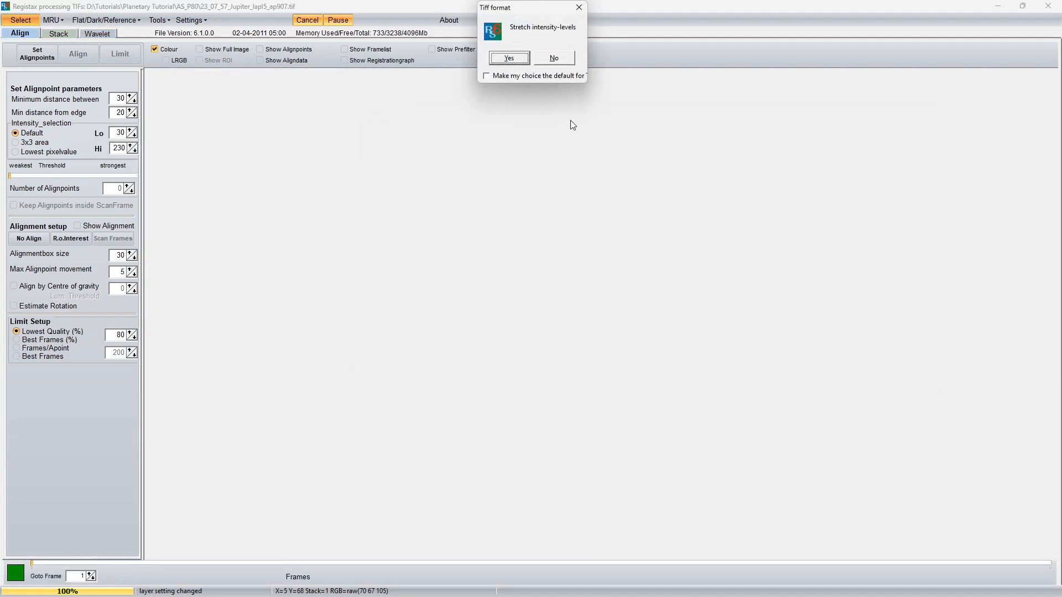
left_click(518, 60)
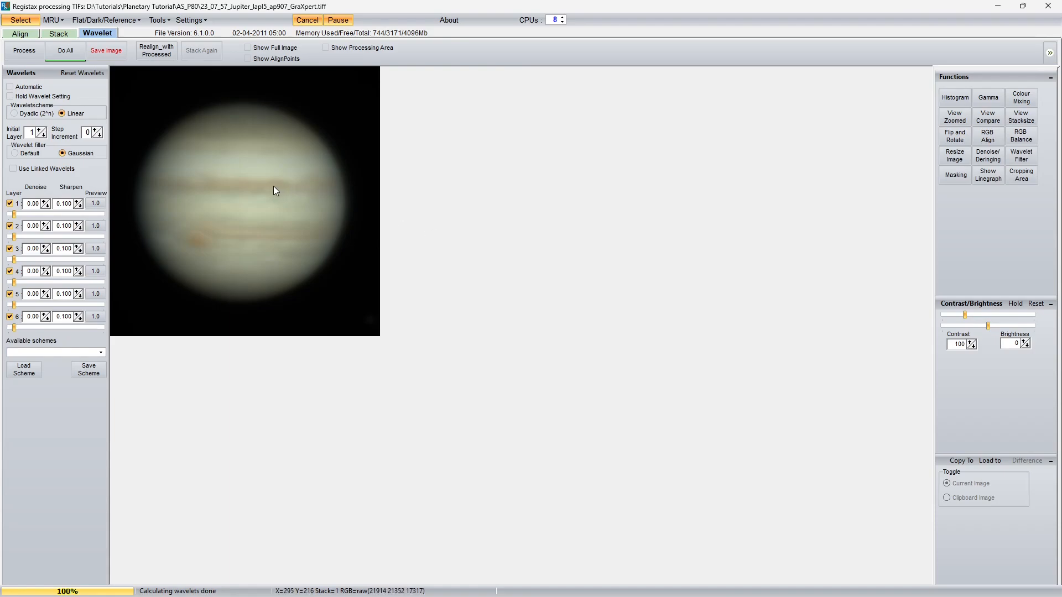
Autobalance the red, green and blue channels of the Jupiter image and close the RGB balance dialog.
left_click(1026, 139)
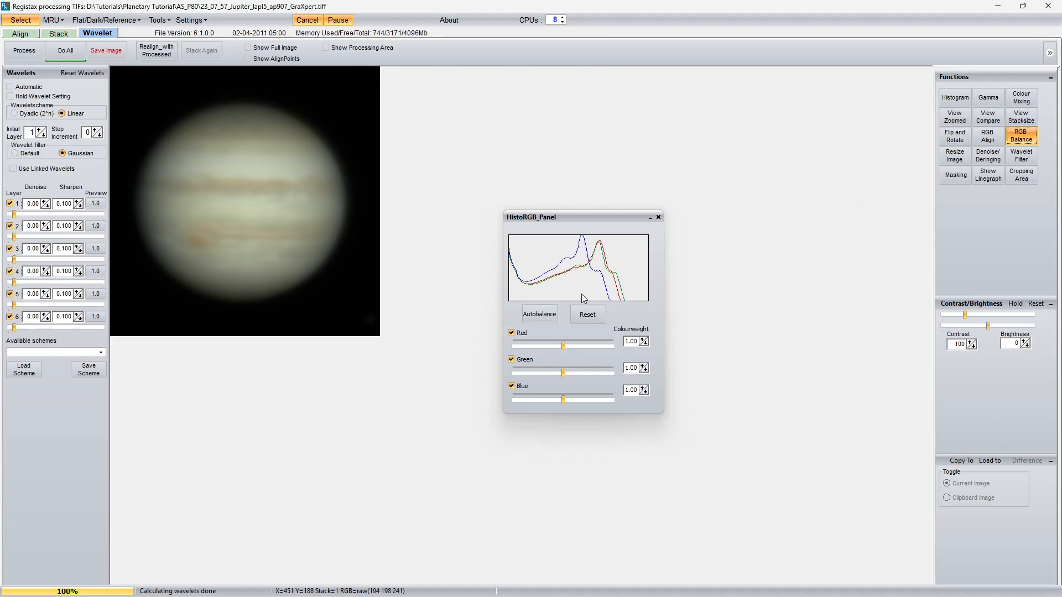
left_click(546, 313)
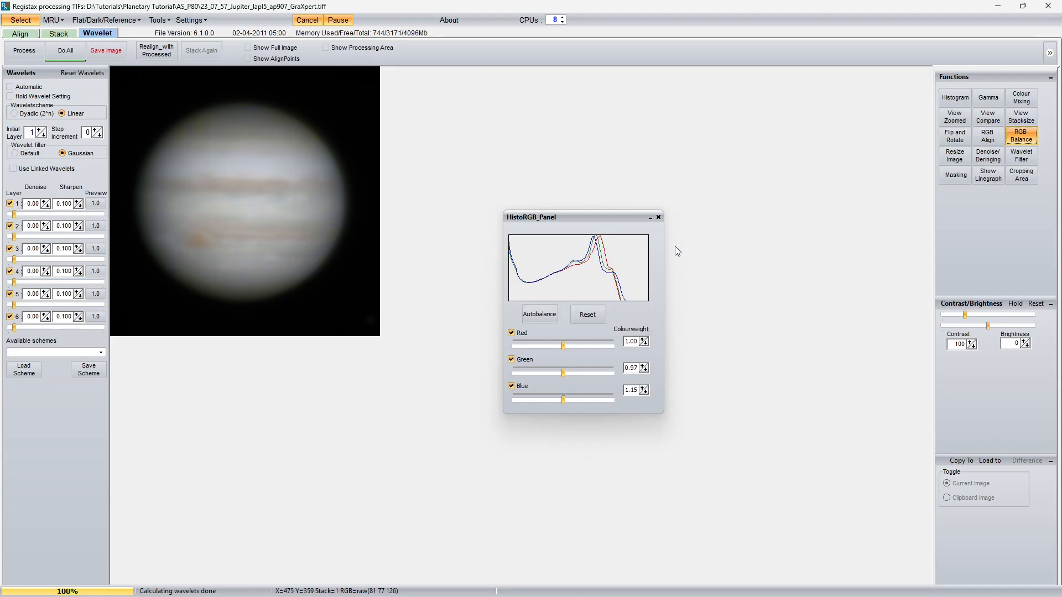
left_click(658, 218)
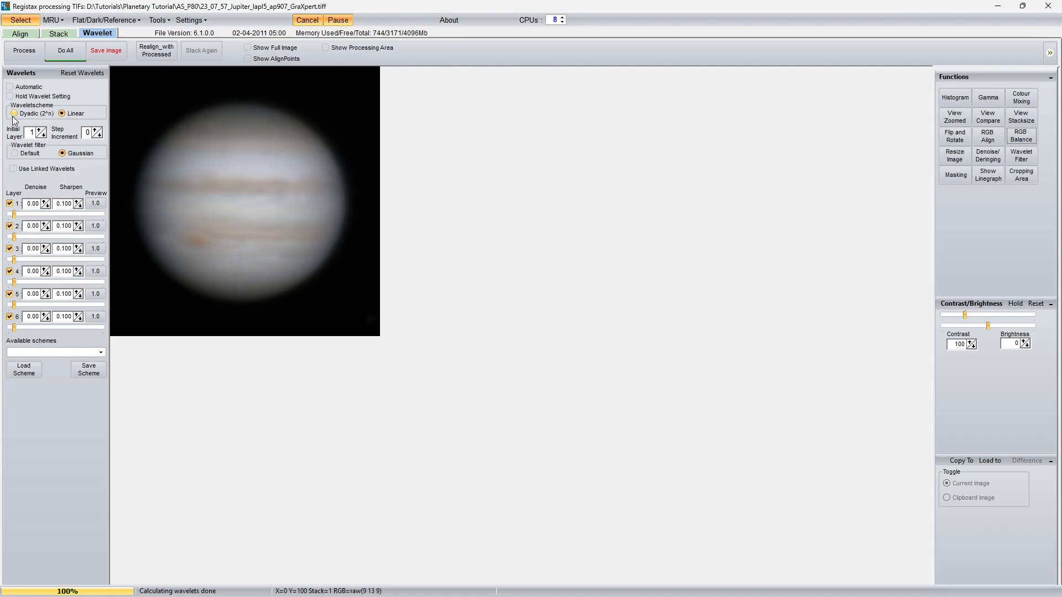
Use the Dyadic wavelet scheme and set layer 1 to strength 100, sharpen 0.150 and denoise 0.140.
left_click(13, 115)
left_click_drag(15, 215, 109, 225)
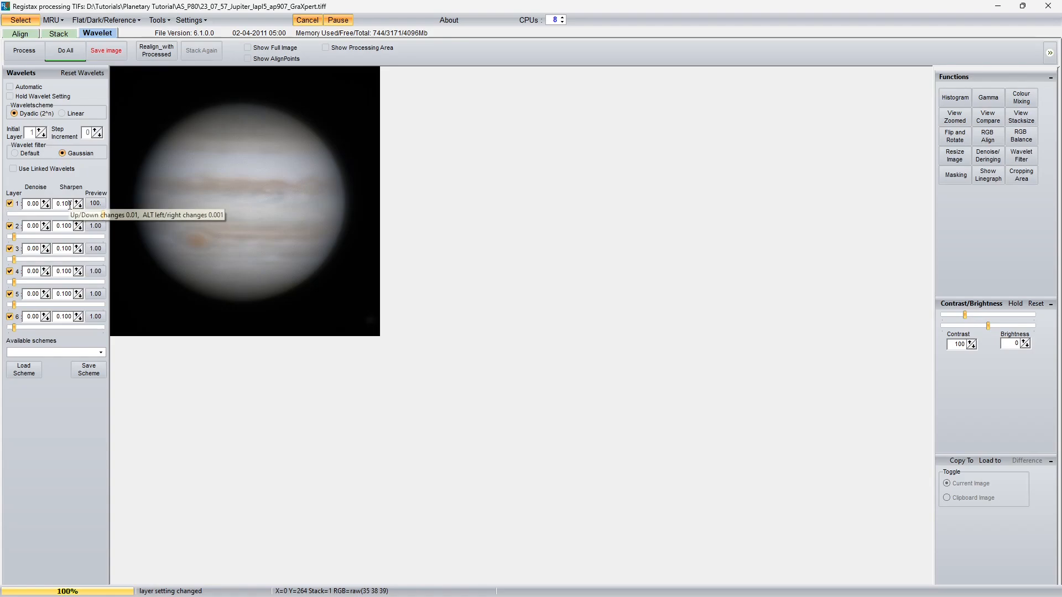
left_click(70, 205)
key("BackSpace")
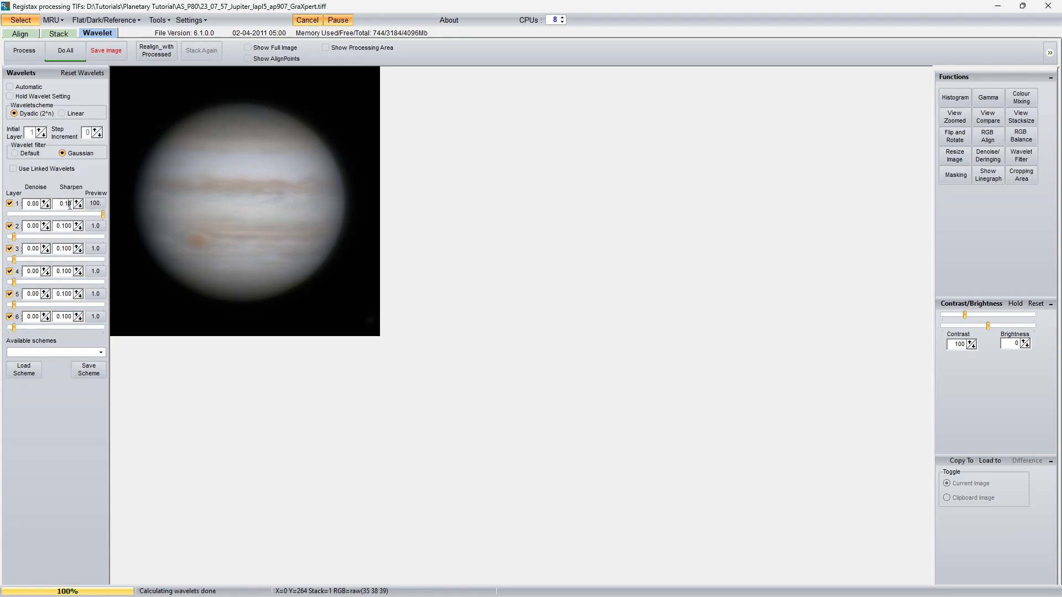
key("BackSpace")
type("50")
type("14")
Raise wavelet layer 2 to 68.7 and layer 3 to 22.6 to sharpen Jupiter's cloud bands.
left_click_drag(12, 237, 59, 237)
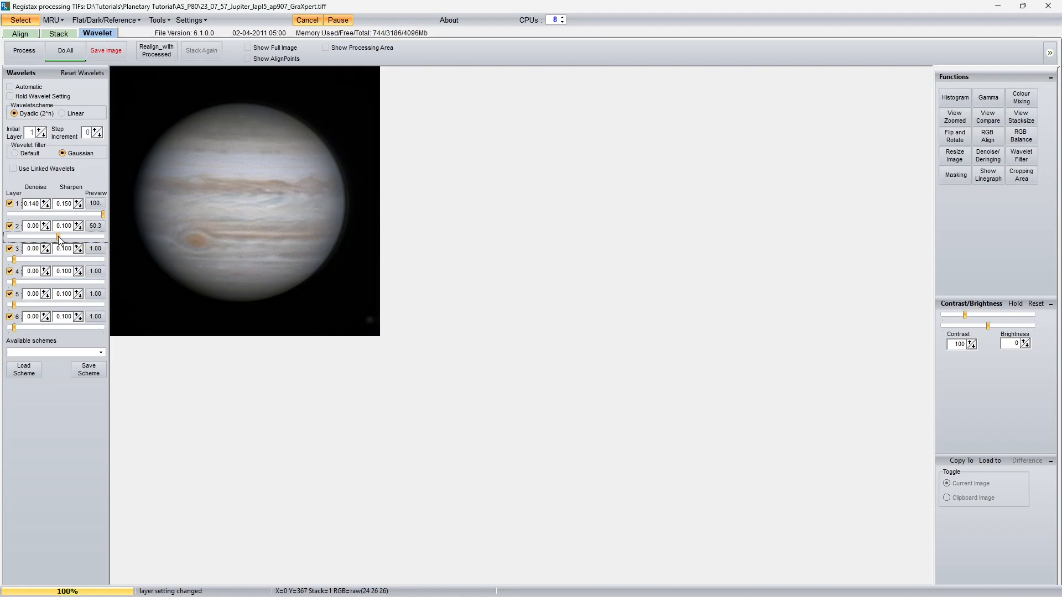
left_click_drag(58, 237, 75, 237)
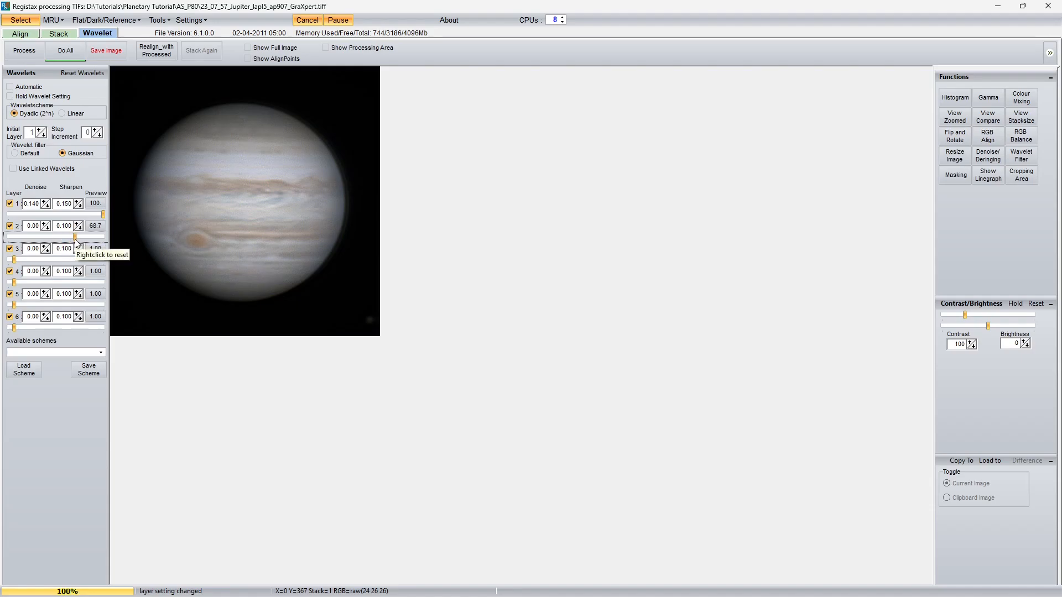
left_click(15, 259)
left_click_drag(15, 260, 35, 261)
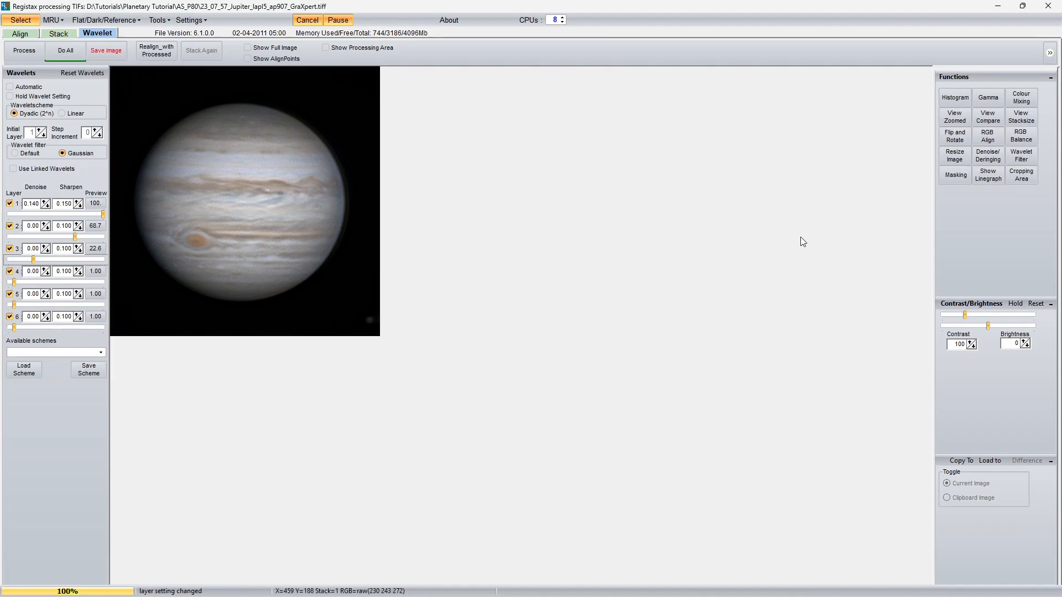
Enable layer 1 De-noising at about 615 and apply the wavelet processing to the whole image.
left_click(989, 158)
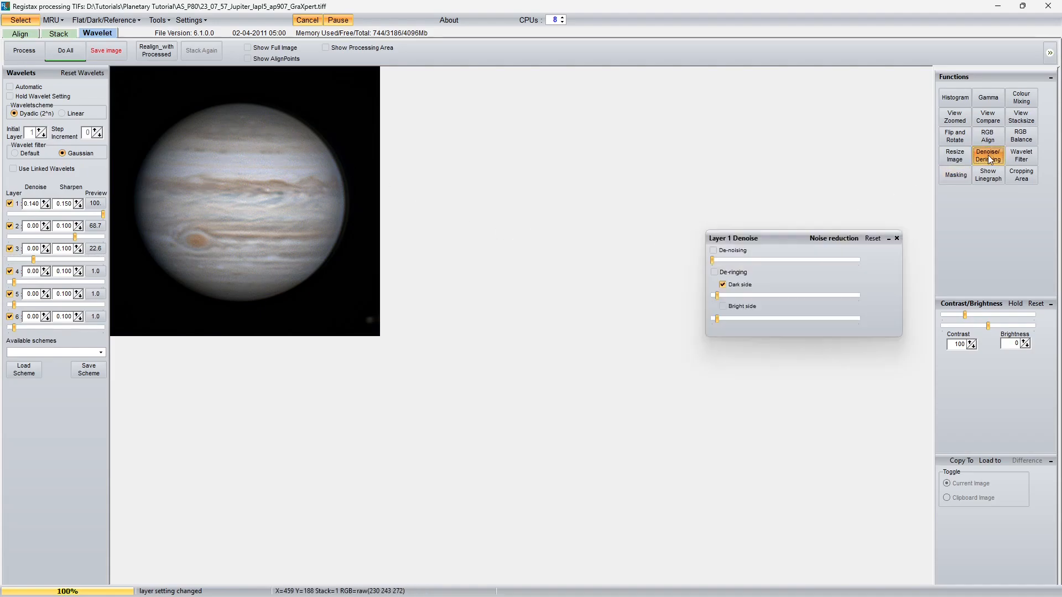
left_click(712, 250)
left_click(712, 260)
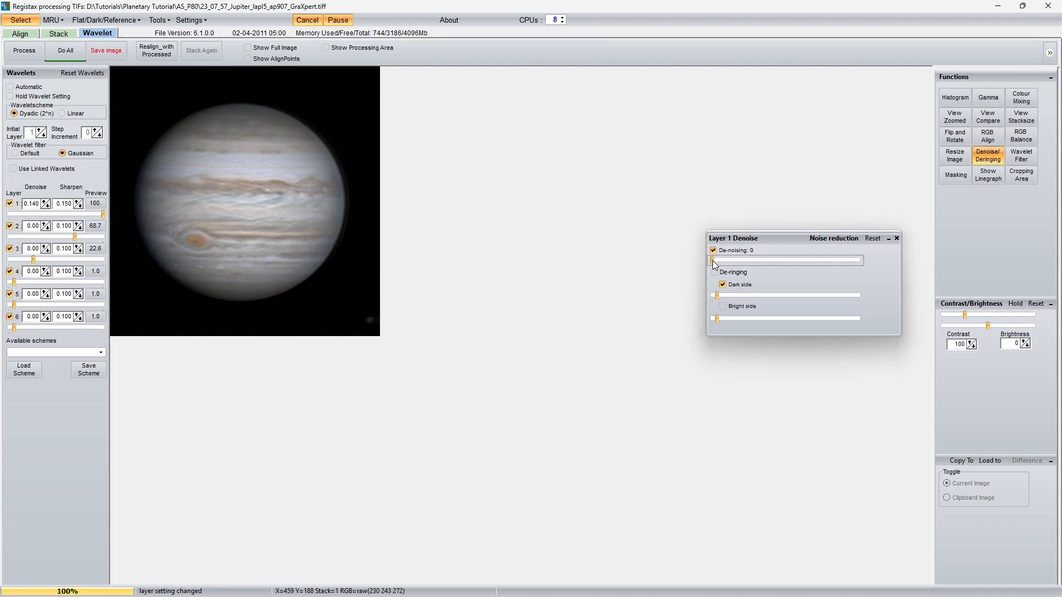
left_click_drag(800, 258, 802, 258)
left_click(71, 52)
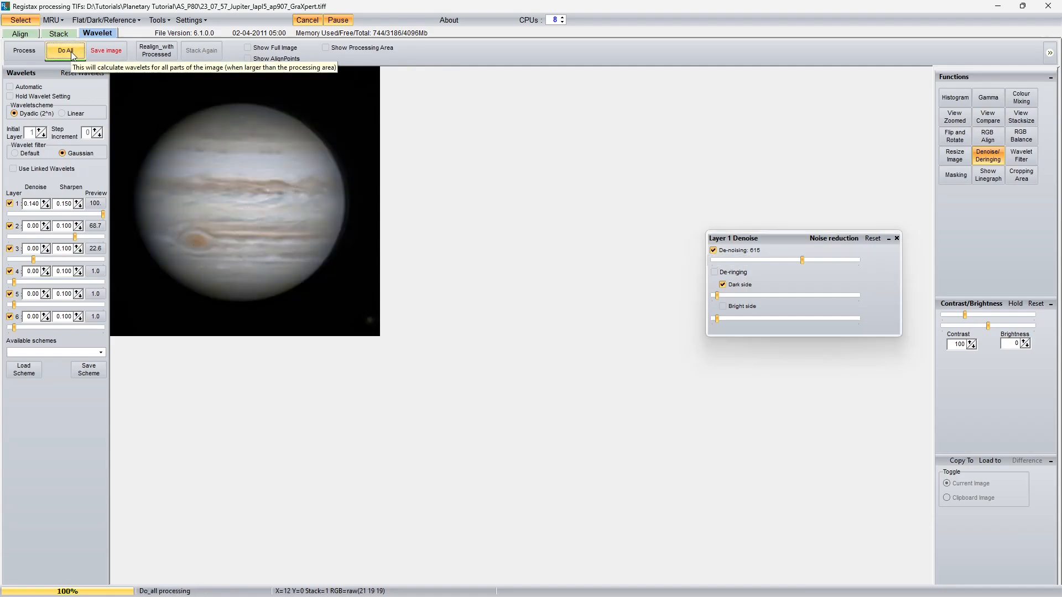
Save the sharpened image as a 16-bit TIFF named JupiterTutorial in the Planetary Tutorial folder.
left_click(102, 53)
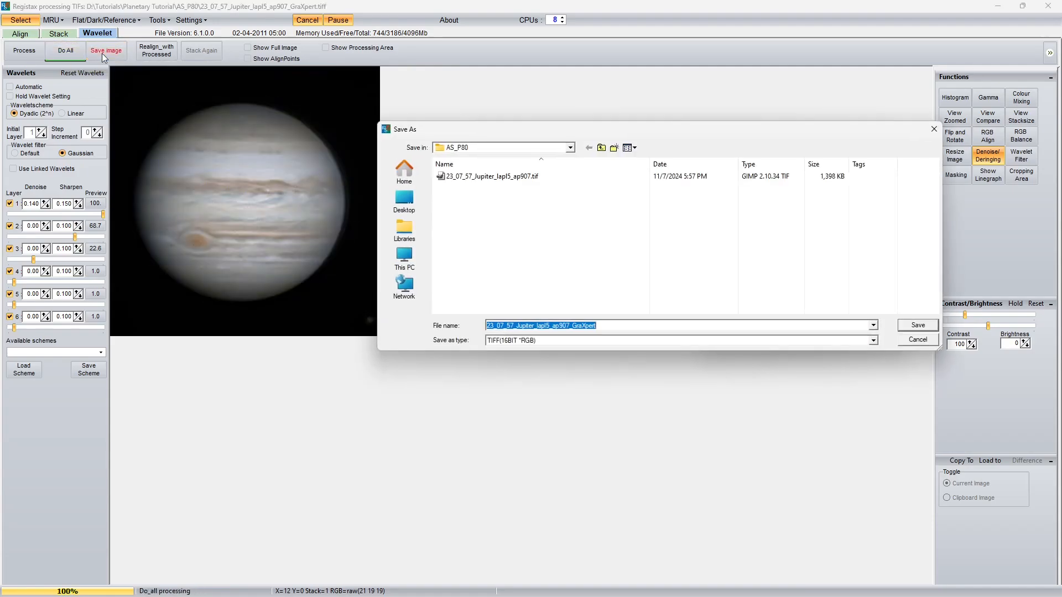
left_click(602, 148)
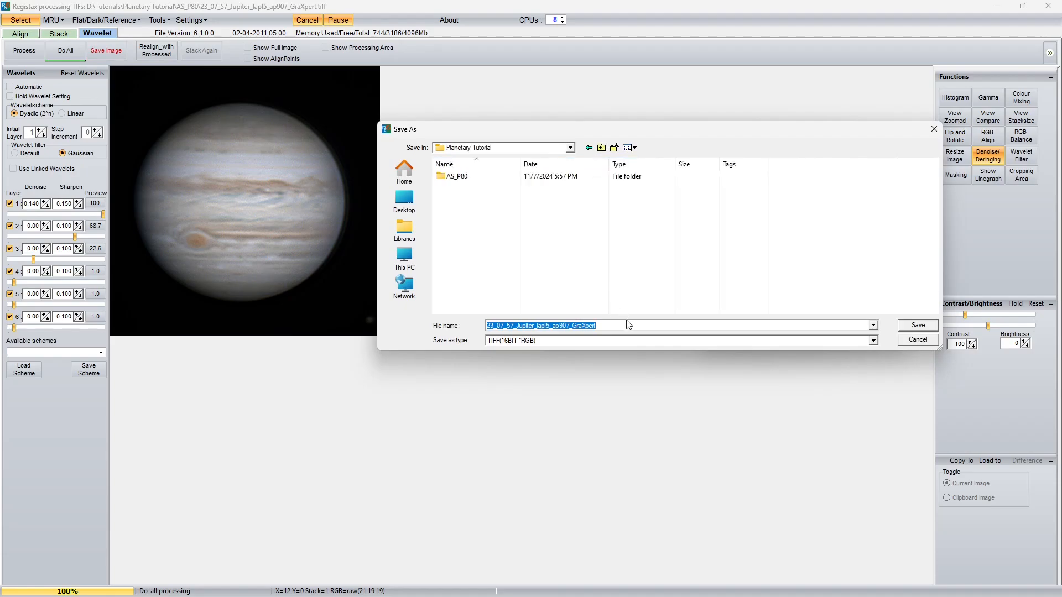
type("Jupit")
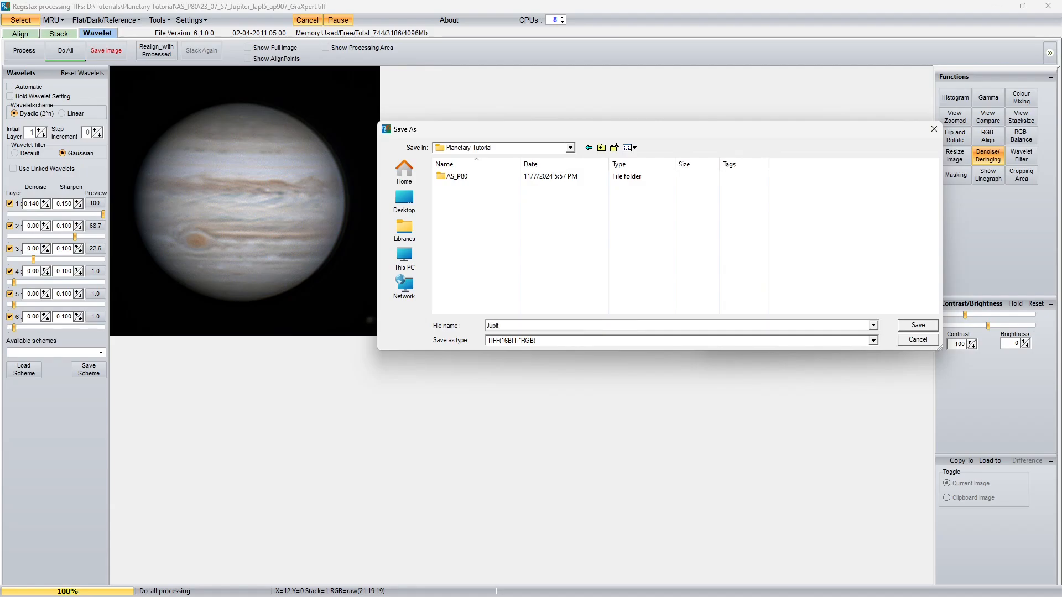
type("erTutorial")
key("Return")
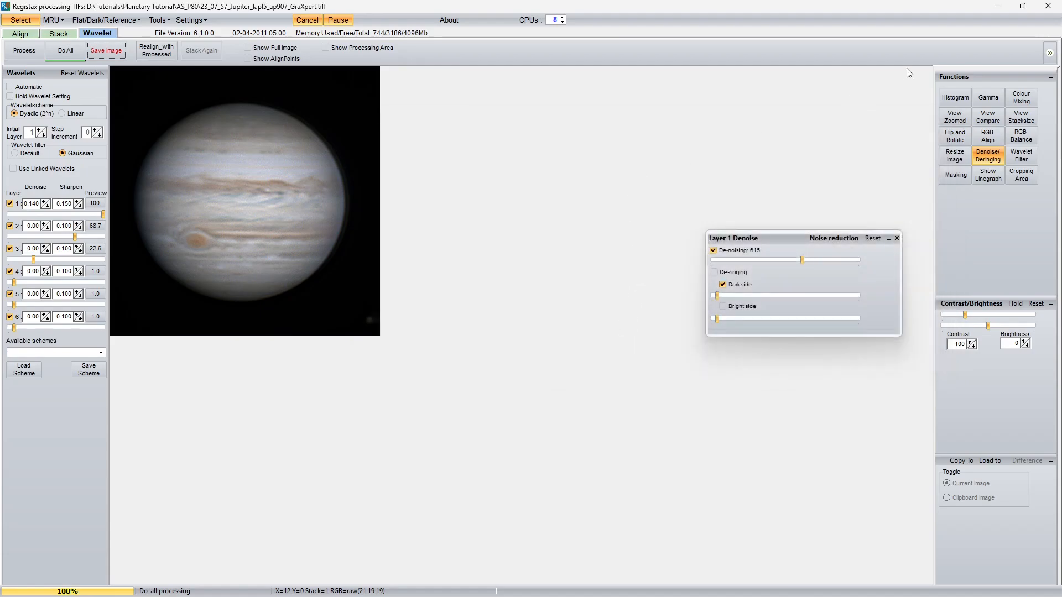
Close Registax and open JupiterTutorial.tif from the Planetary Tutorial folder in GIMP.
left_click(1045, 8)
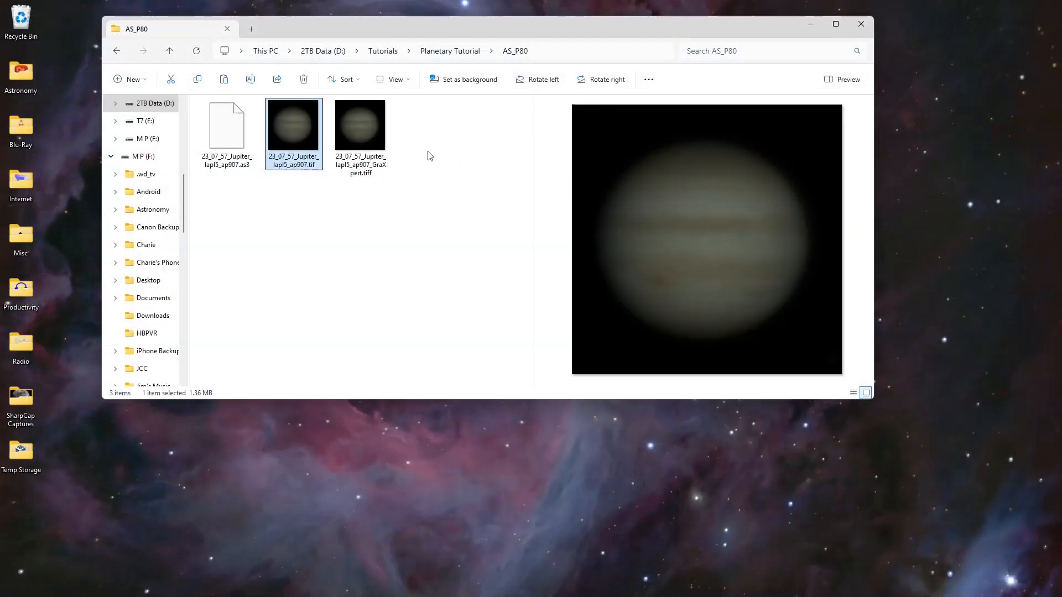
left_click(170, 51)
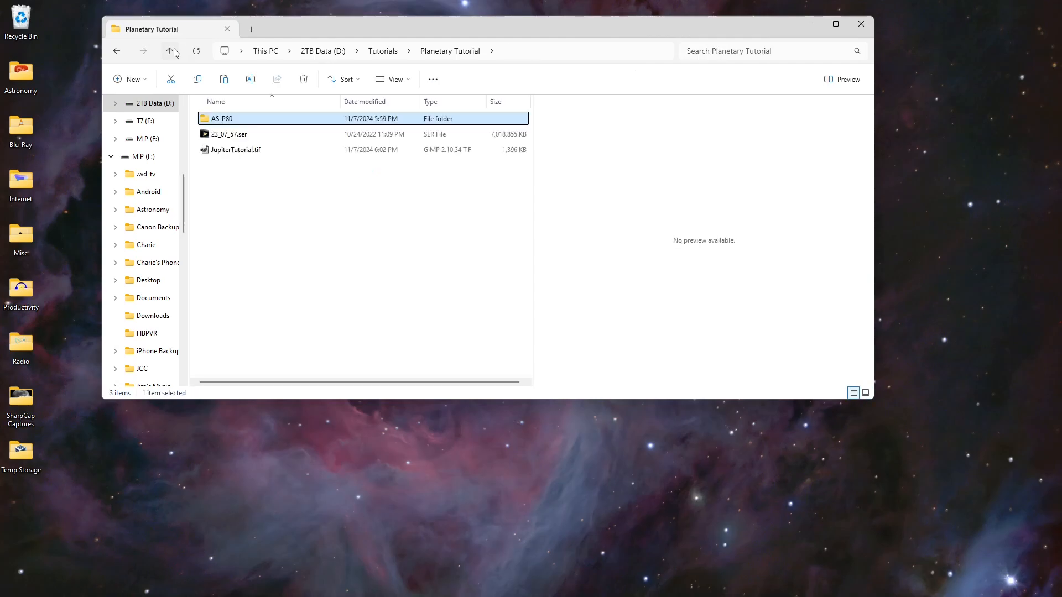
left_click(232, 150)
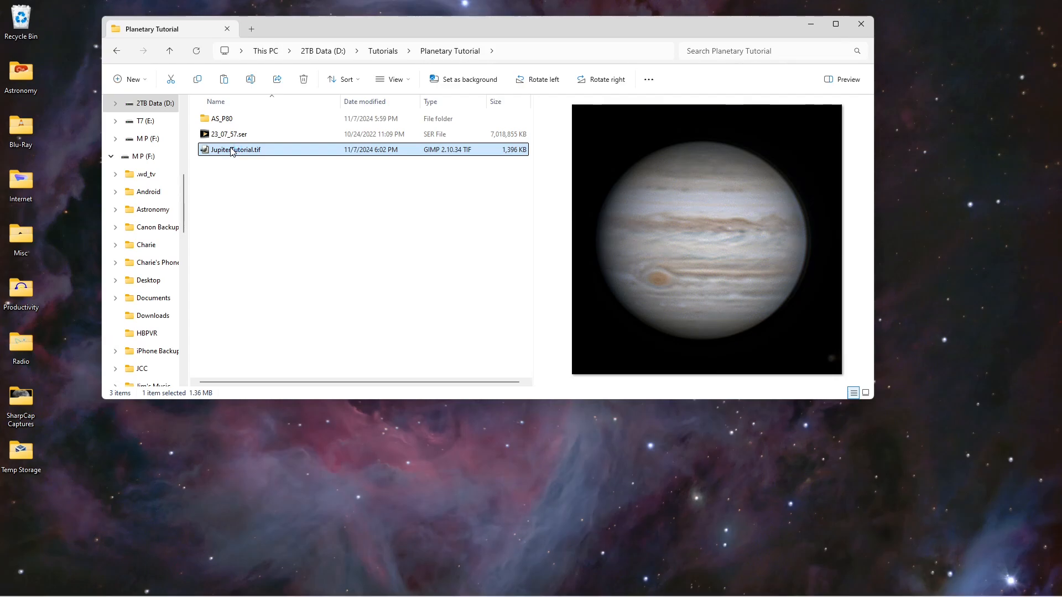
double_click(231, 149)
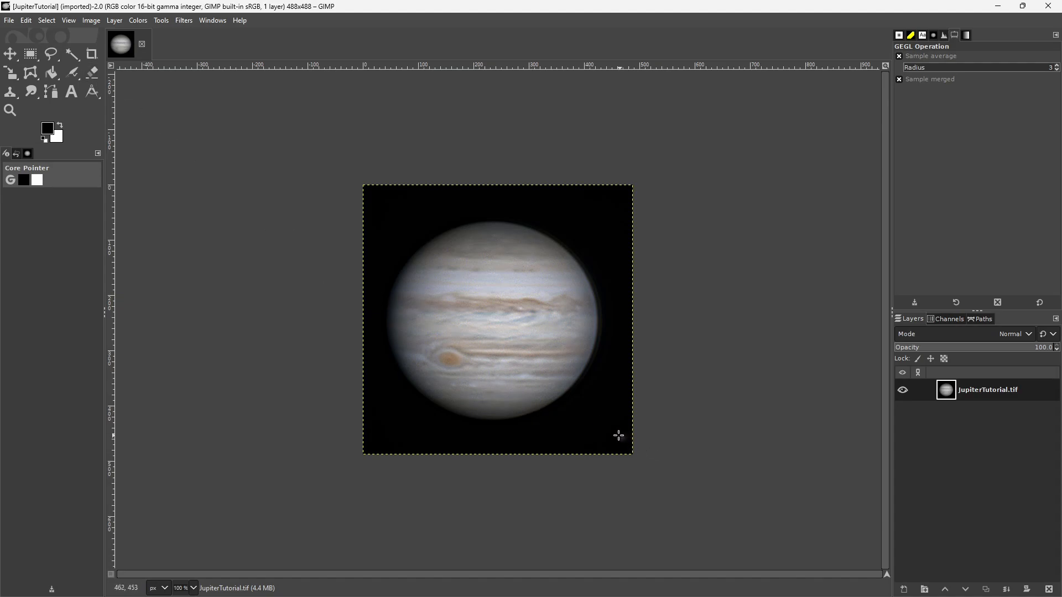
Draw a rectangular selection of about 23 by 22 px around the faint moon below Jupiter.
left_click(10, 53)
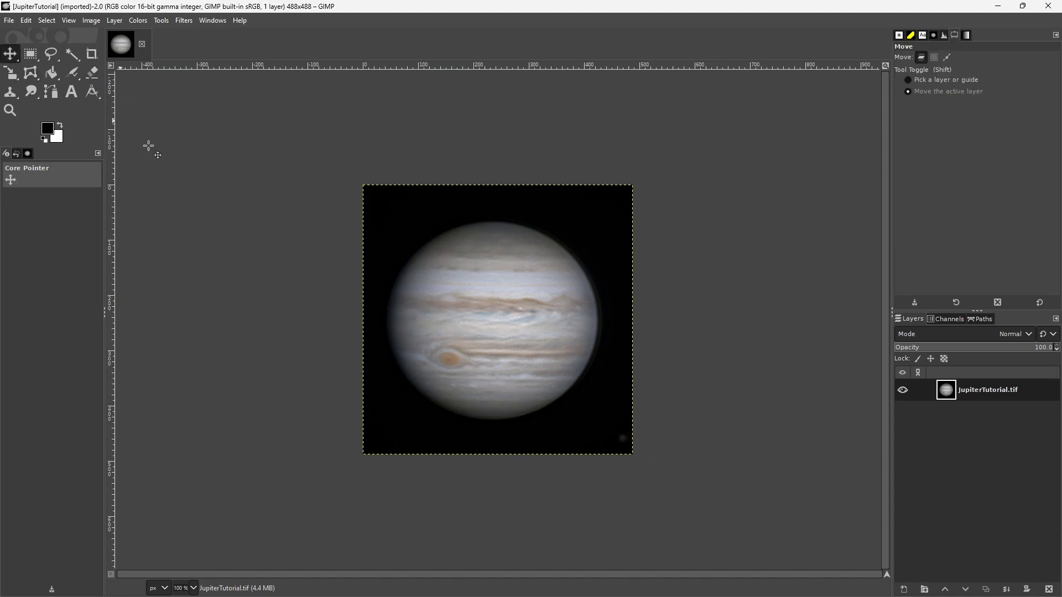
left_click_drag(616, 450, 618, 448)
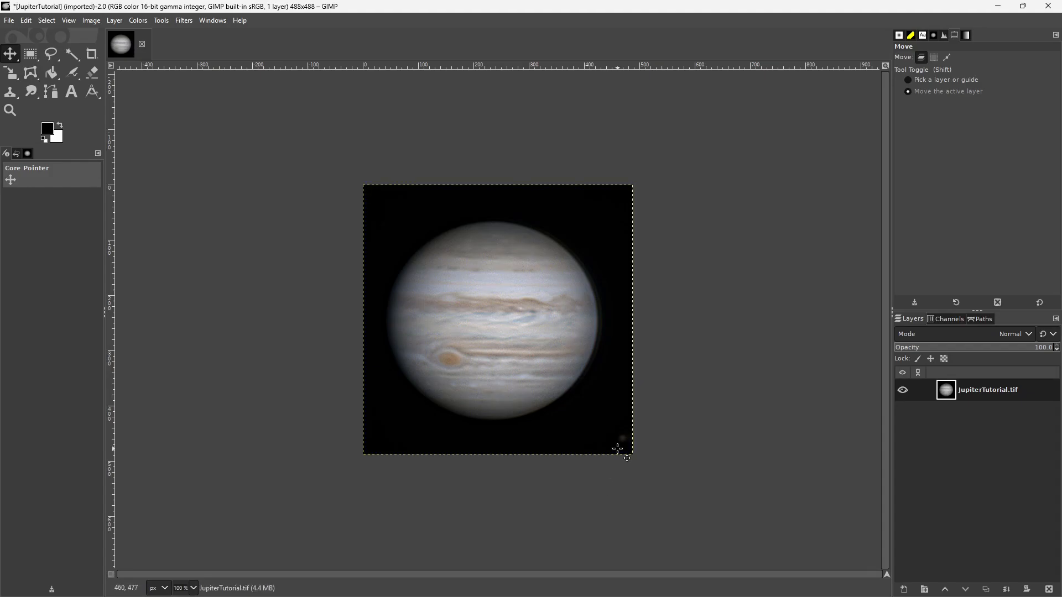
key("2")
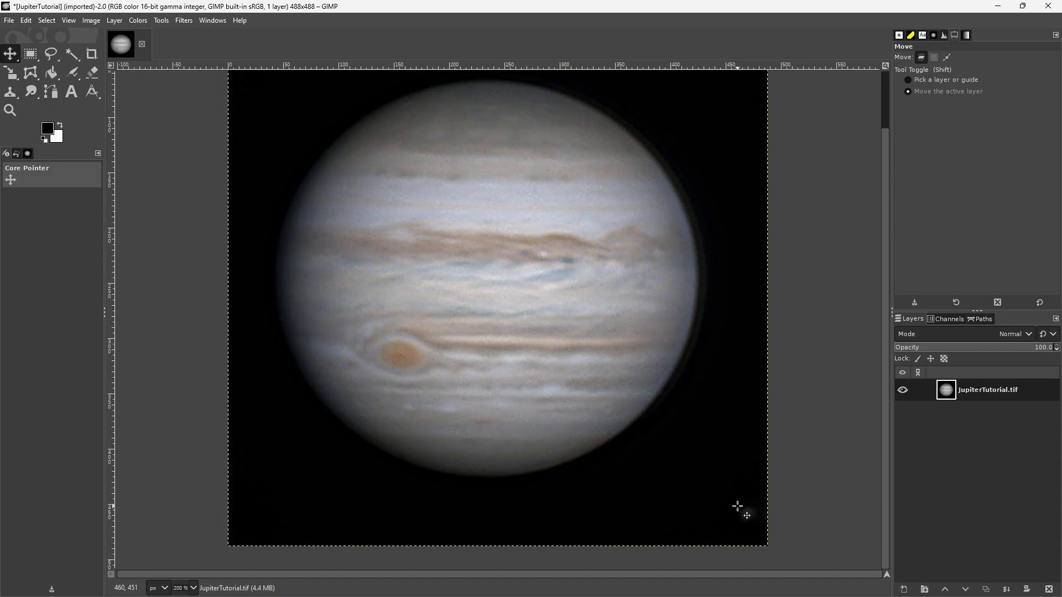
left_click(35, 56)
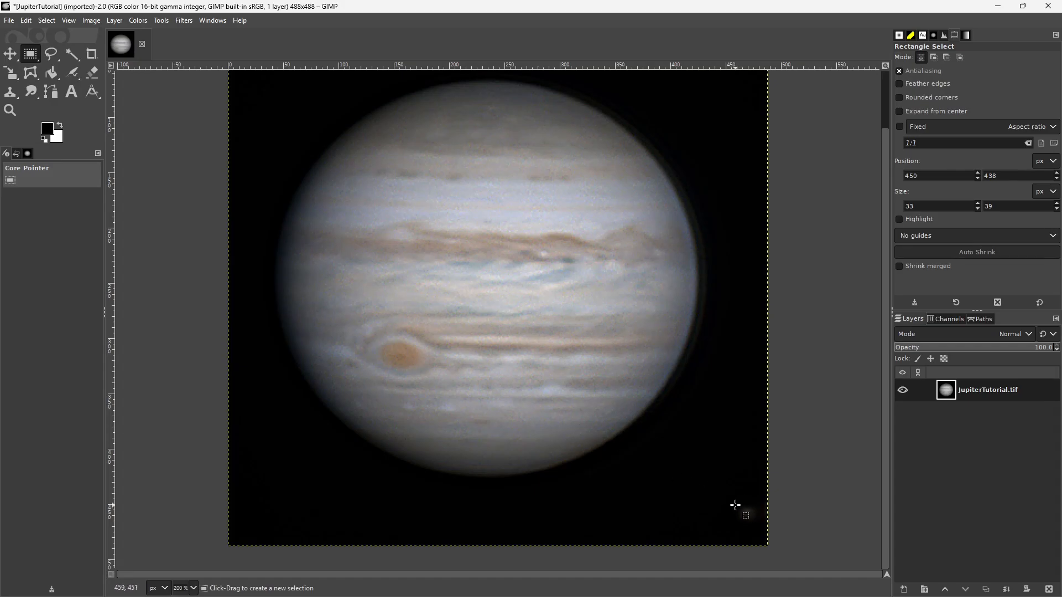
left_click_drag(732, 502, 758, 526)
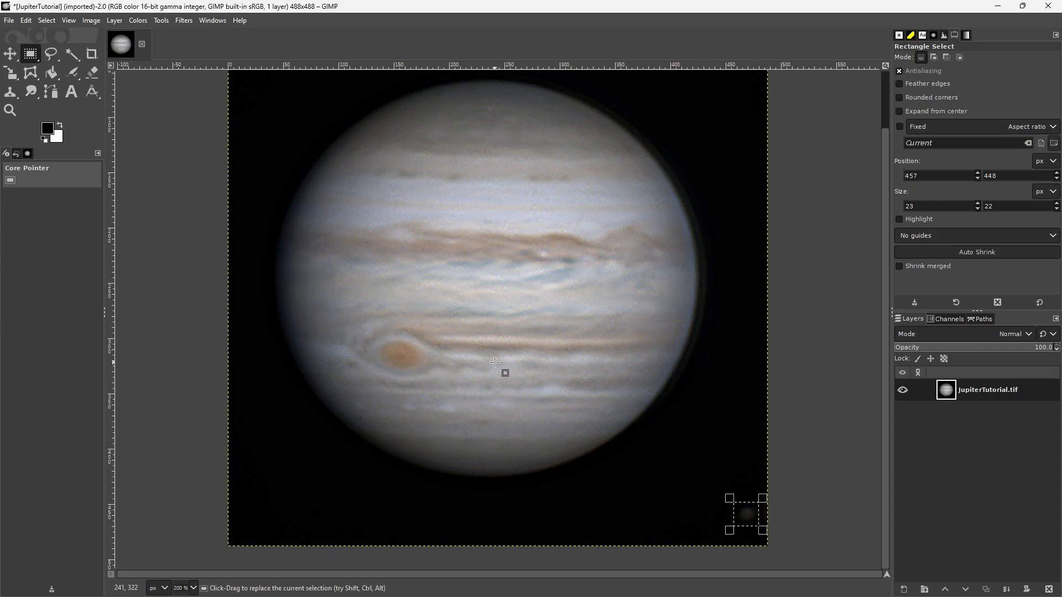
Brighten the selected moon with Levels, using gamma 1.95 and a low input of 4.18, and clear the selection.
left_click(180, 22)
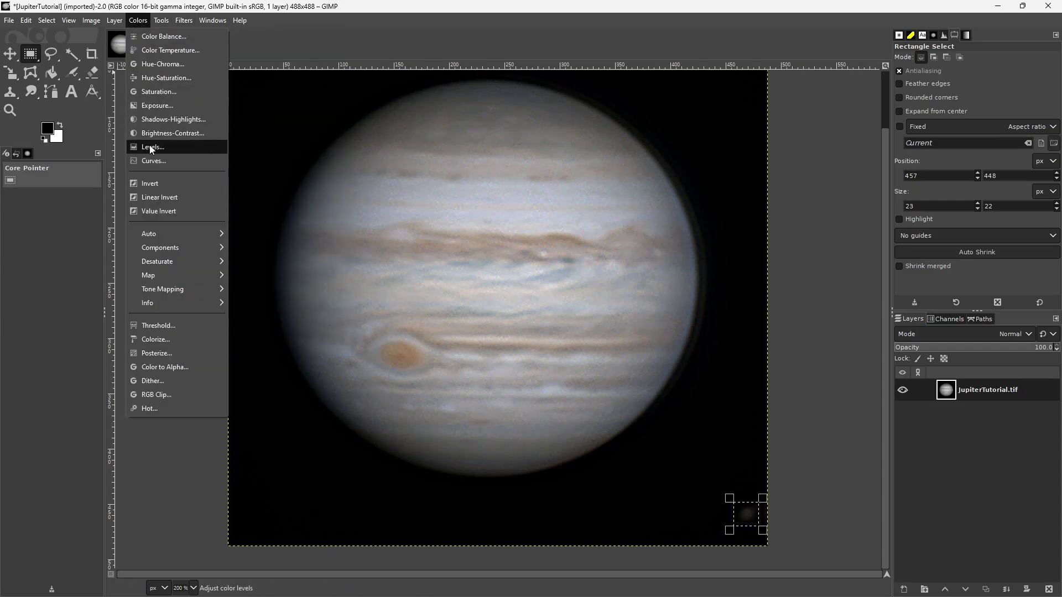
left_click(154, 146)
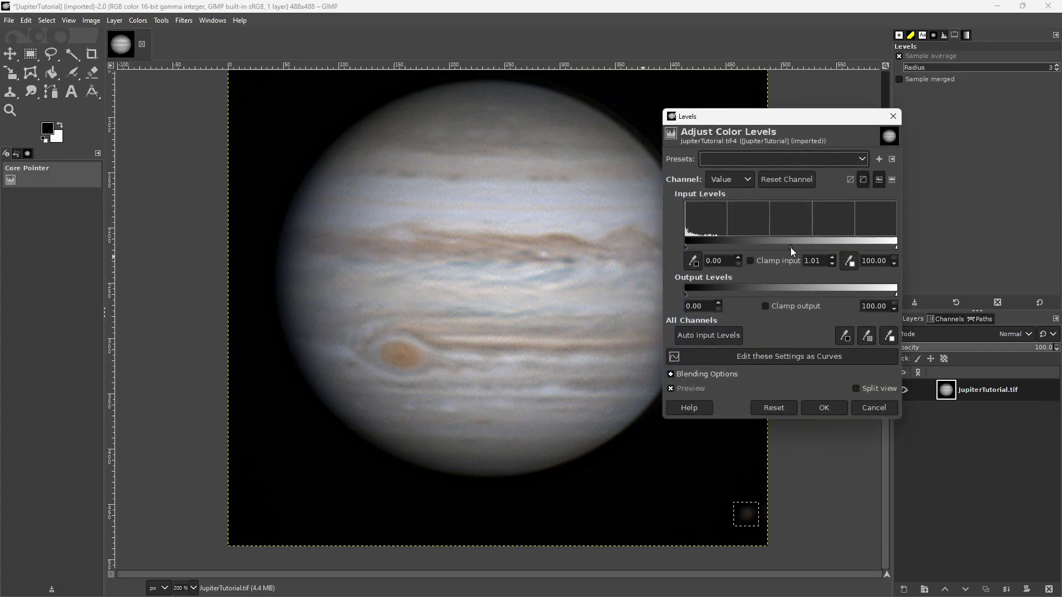
left_click_drag(790, 247, 760, 252)
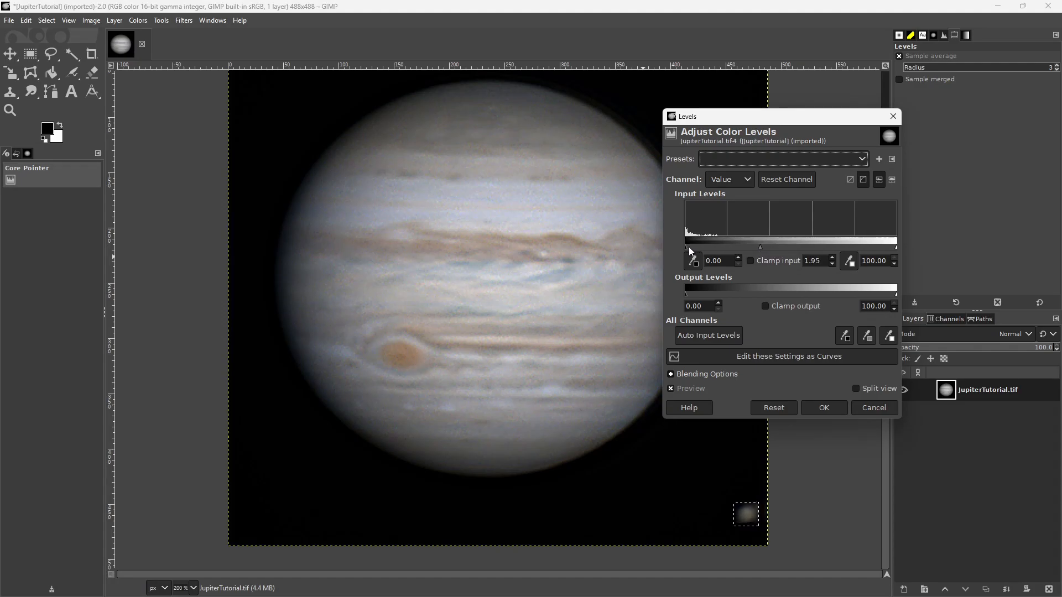
left_click_drag(688, 247, 695, 253)
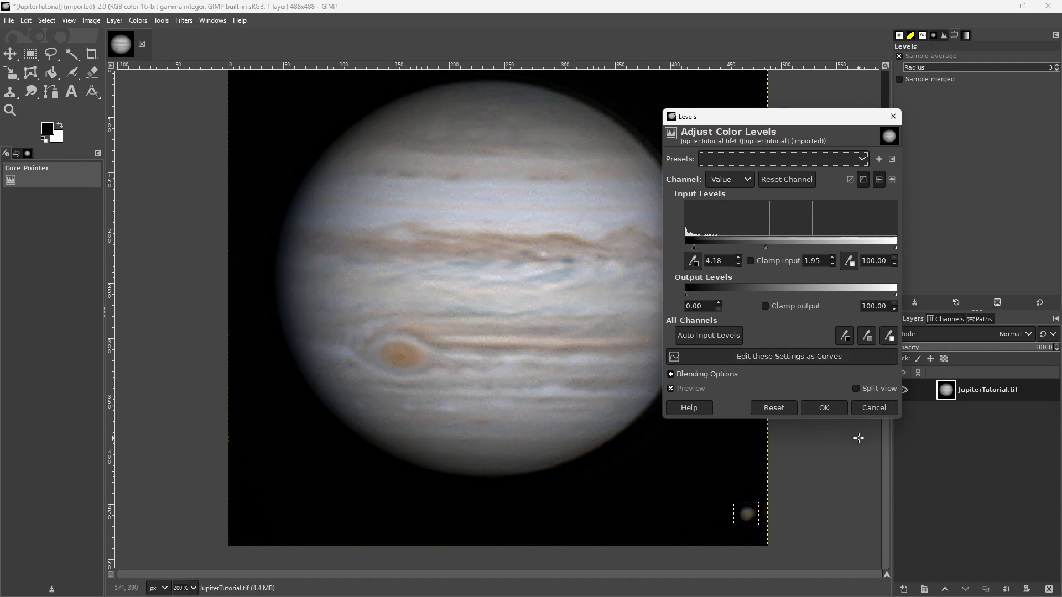
left_click(826, 407)
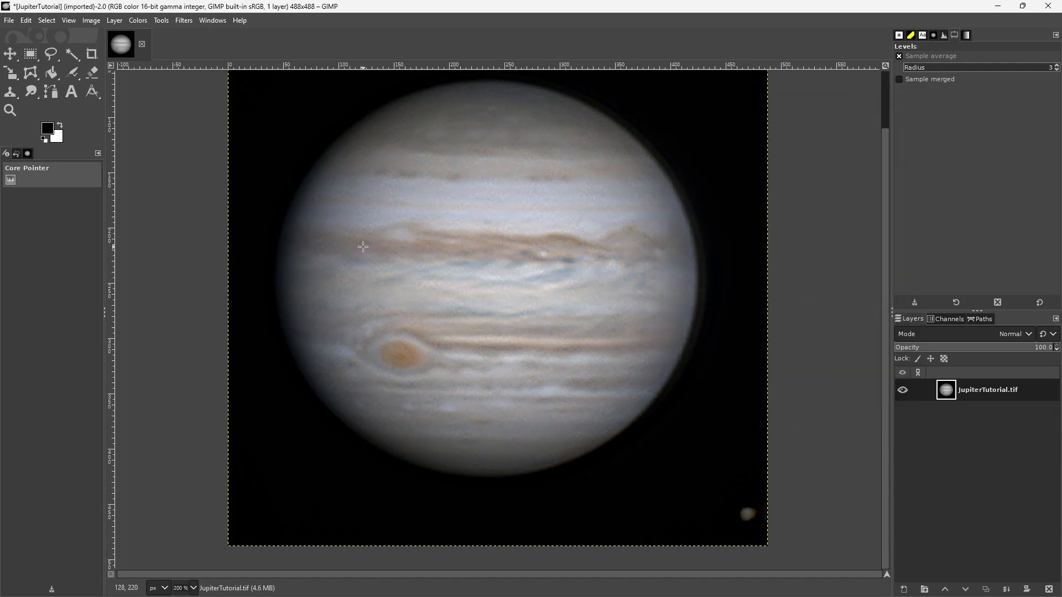
Select the dark sky around Jupiter and its moon using Fuzzy Select with a threshold of 20.
left_click(70, 55)
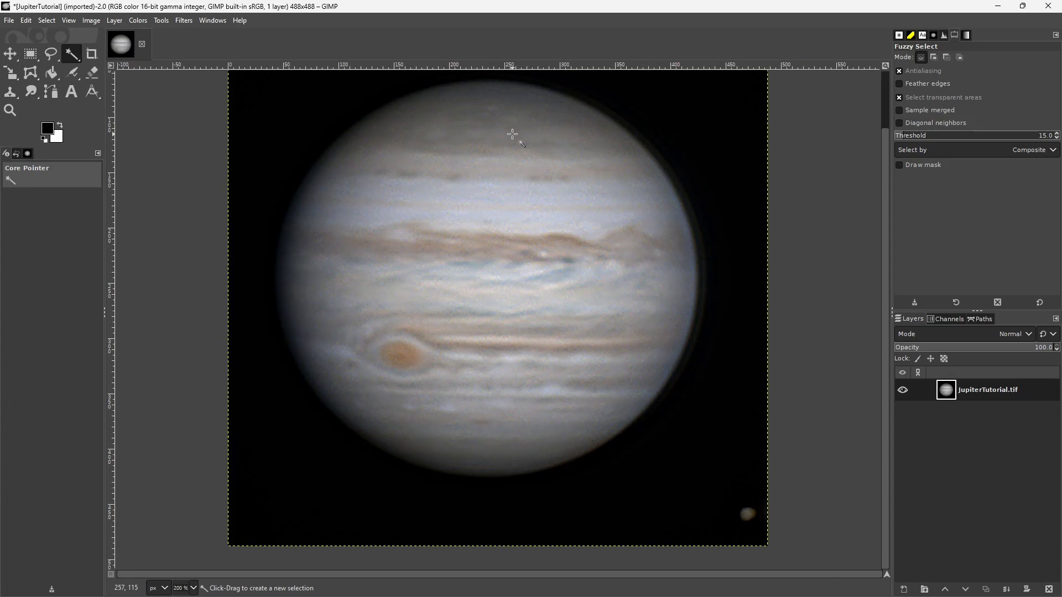
left_click(1025, 141)
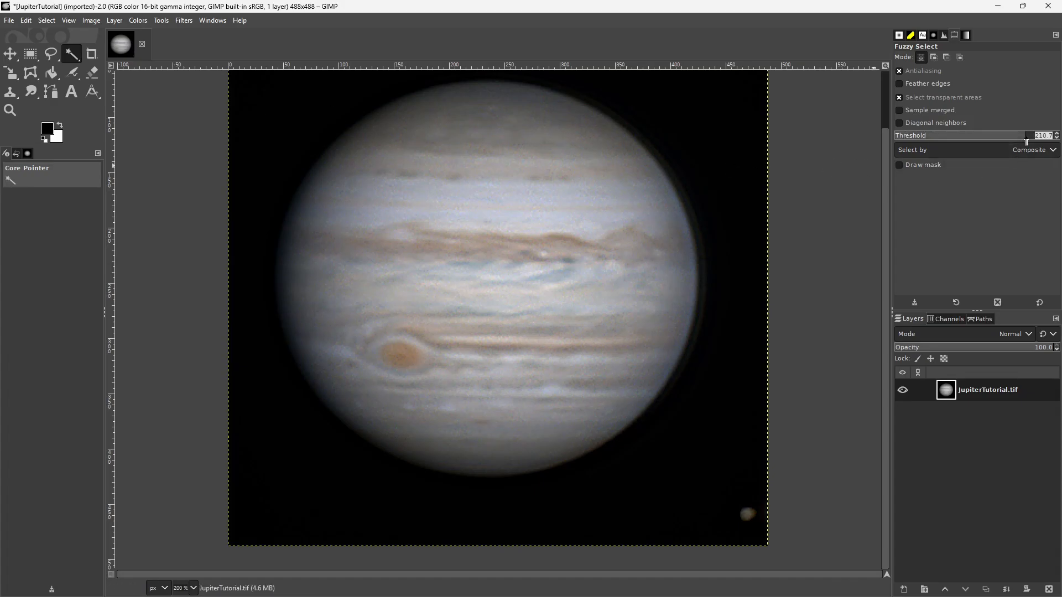
type("20")
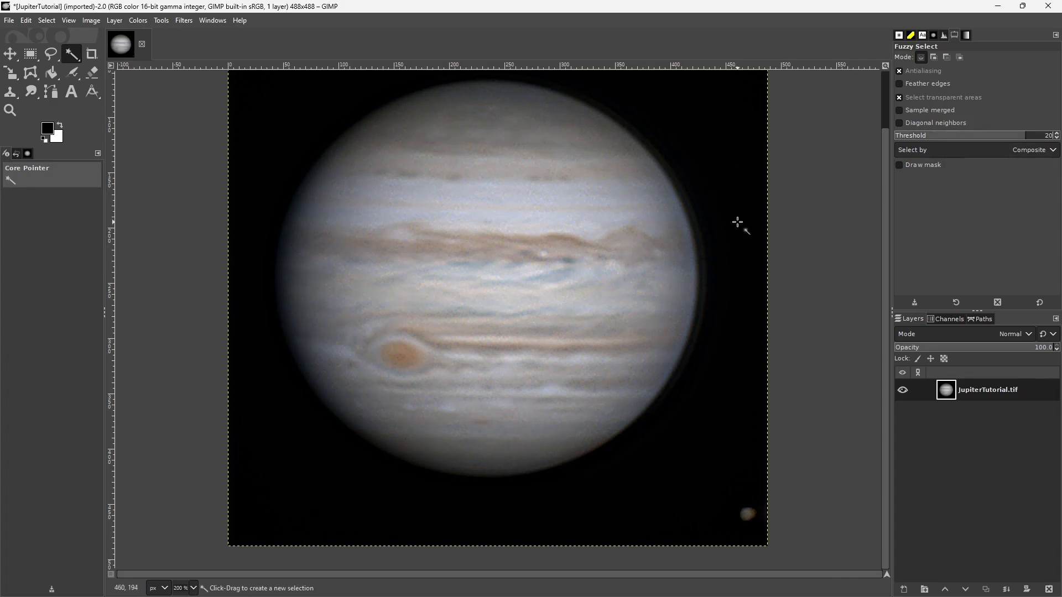
left_click(717, 191)
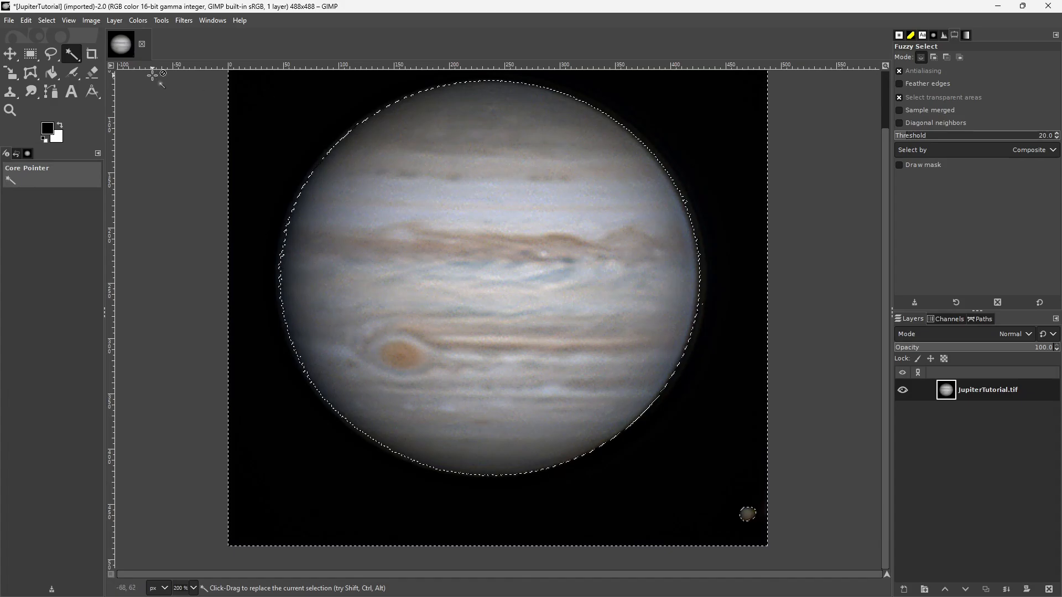
Fill the selected sky background with the black foreground colour and remove the selection.
left_click(51, 74)
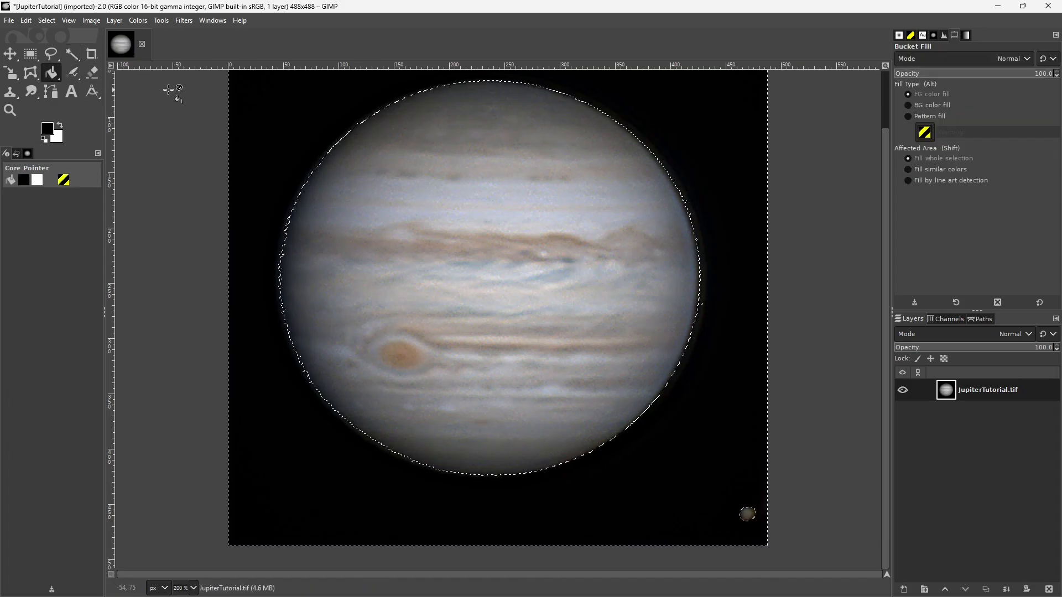
left_click(270, 114)
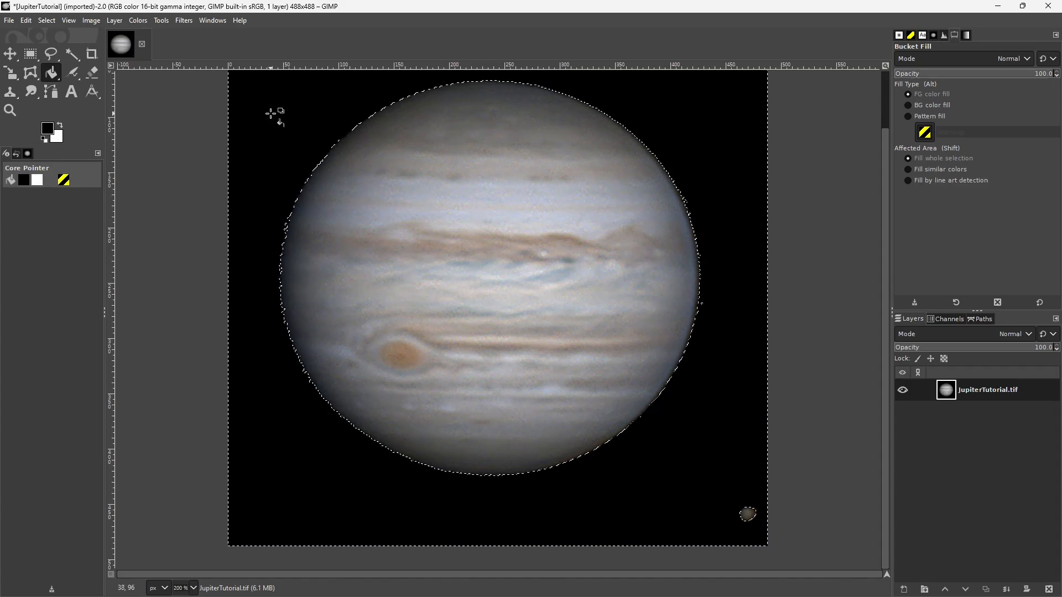
left_click(10, 55)
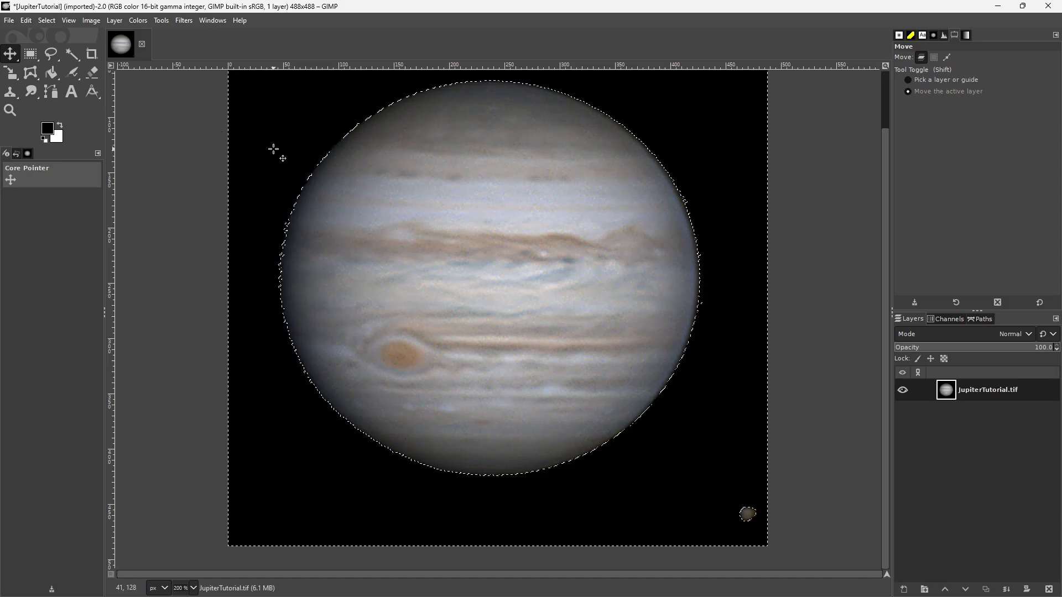
key("ctrl+shift+a")
key("1")
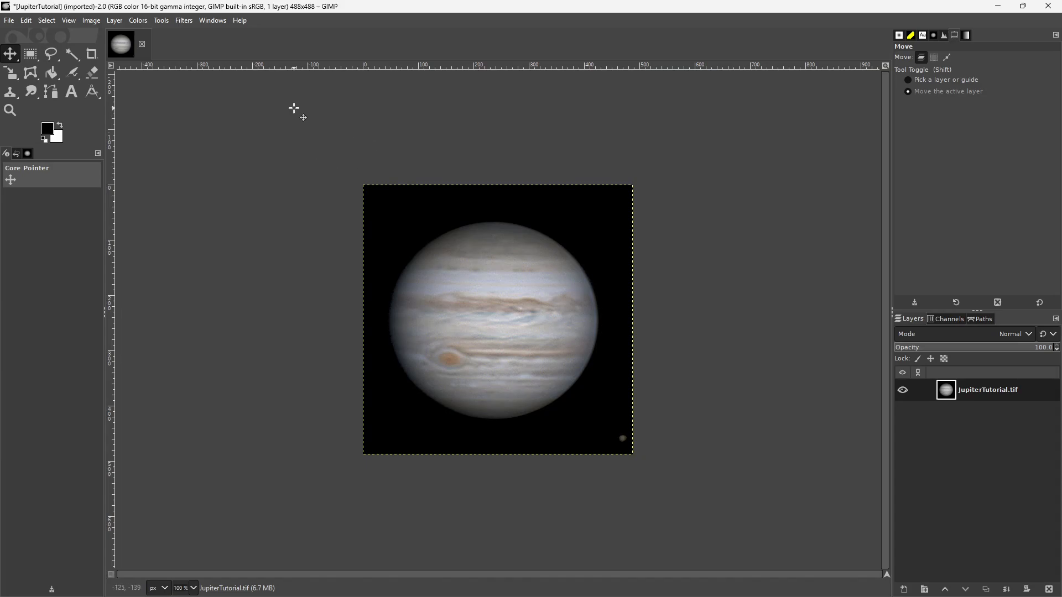
Start a Sharpen (Unsharp Mask) filter on the Jupiter layer with a split-view preview, moving the split guide towards the planet's right side.
left_click(184, 21)
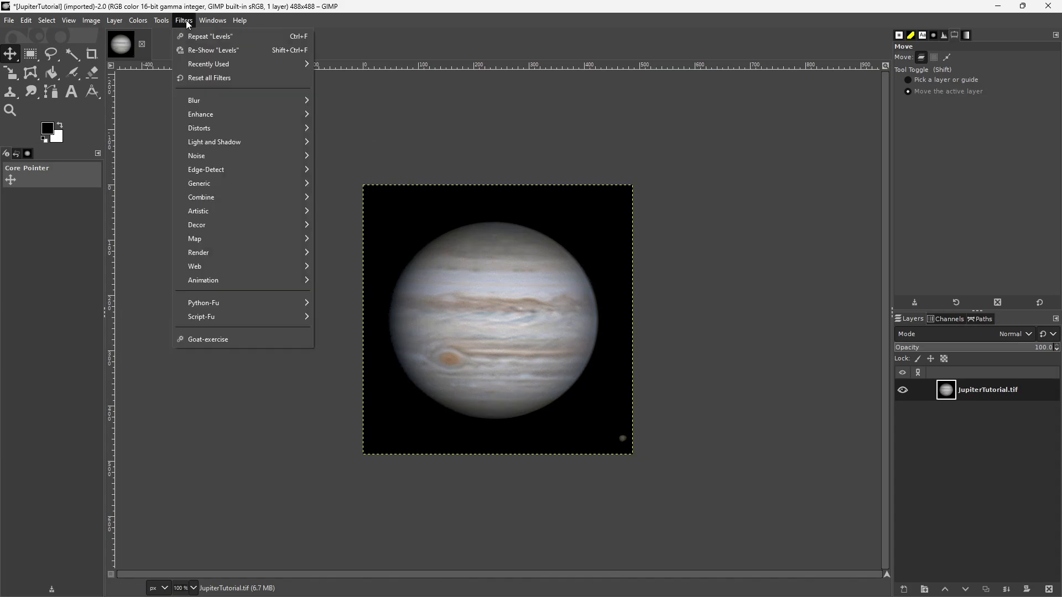
mouse_move(212, 118)
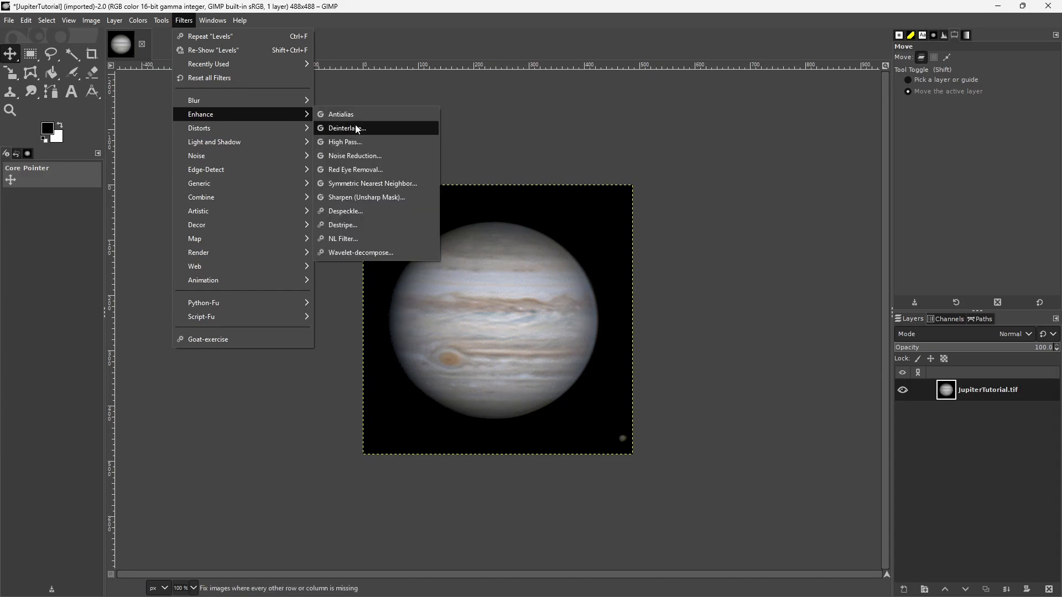
left_click(362, 198)
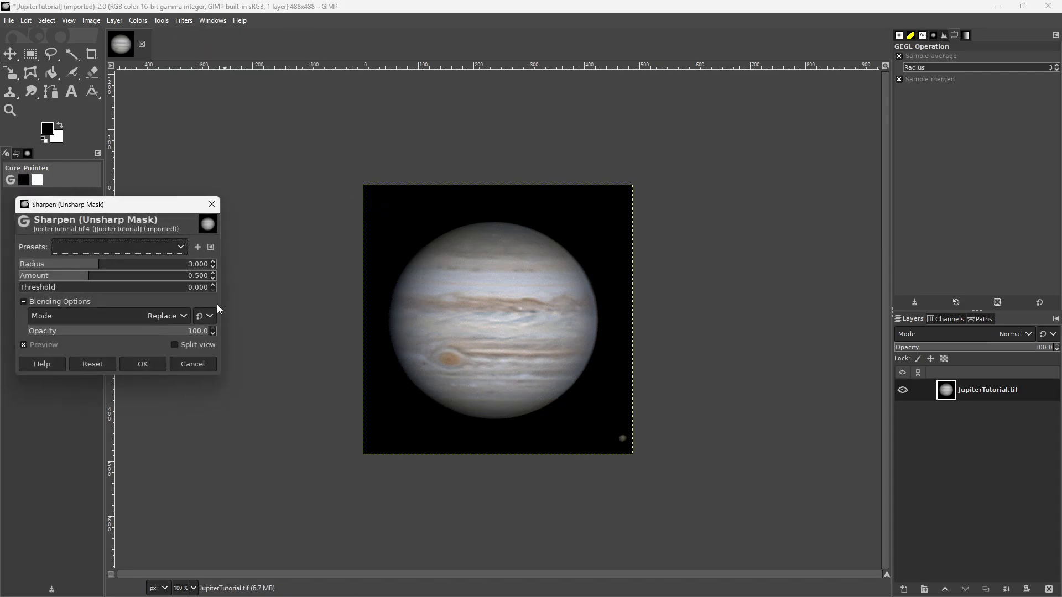
left_click(174, 346)
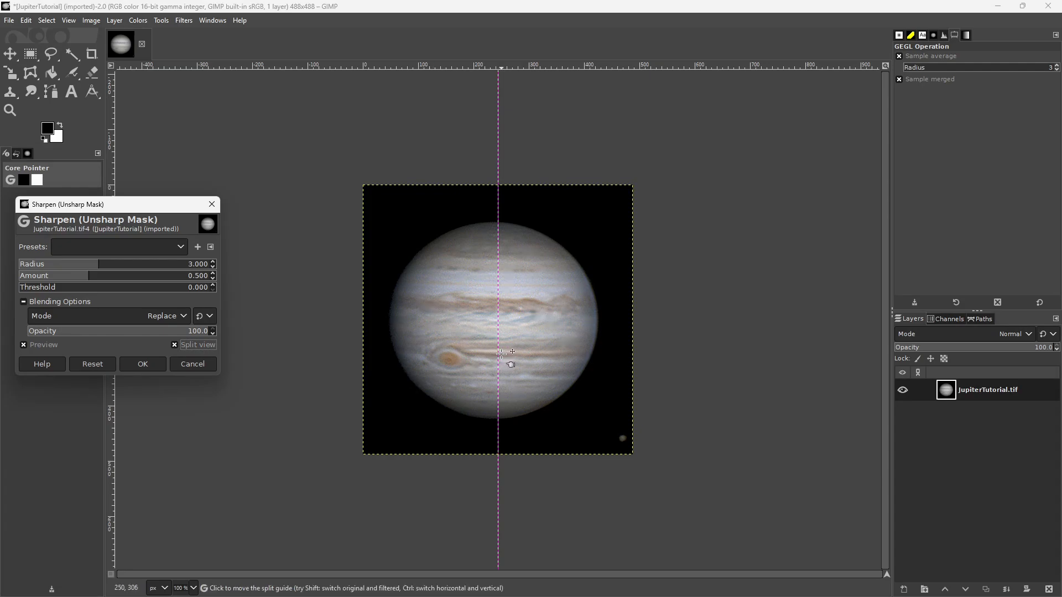
left_click_drag(501, 353, 534, 382)
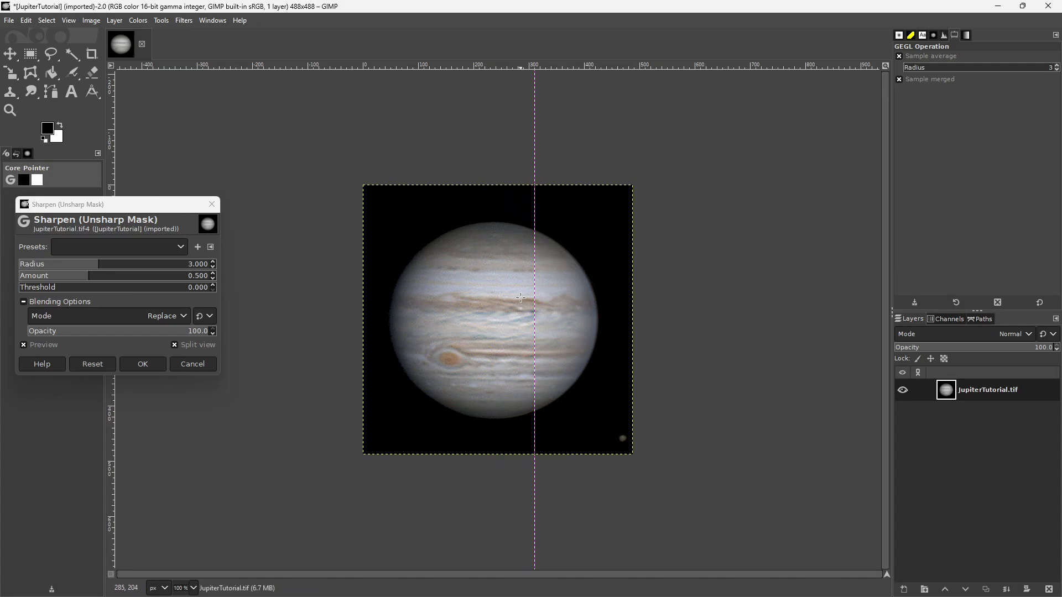
Increase the Unsharp Mask amount slightly and apply the sharpening to the Jupiter image.
left_click(87, 278)
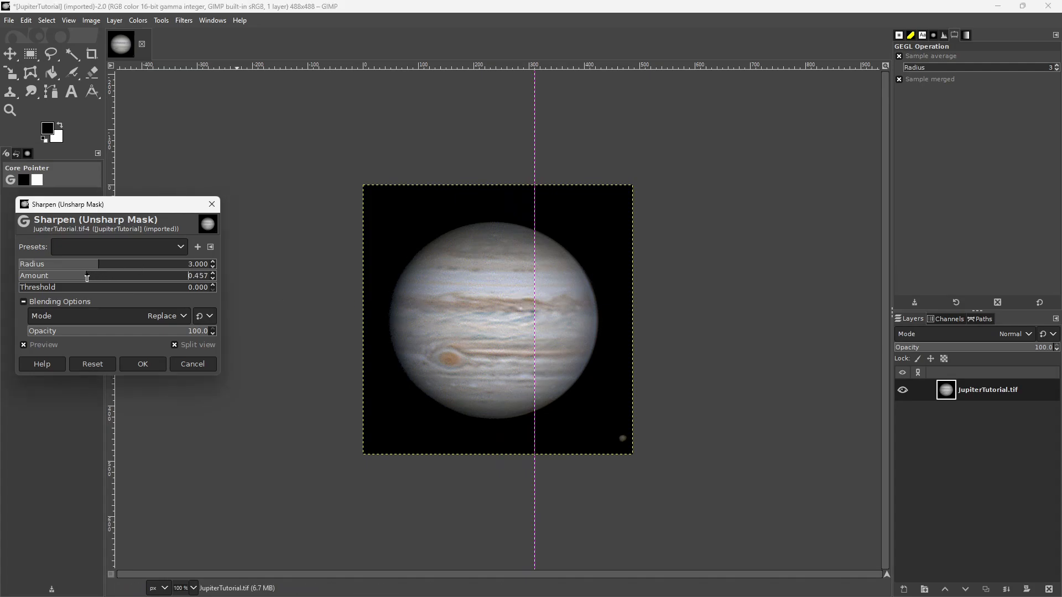
mouse_move(87, 278)
left_mouse_down()
mouse_move(184, 285)
mouse_move(104, 282)
left_mouse_up()
left_click(142, 364)
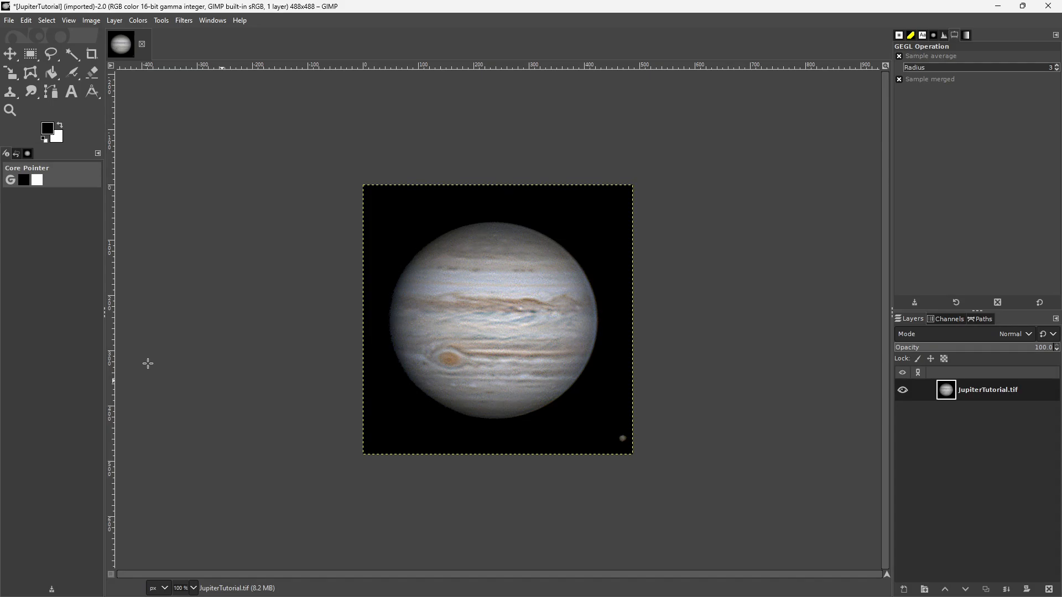
Overwrite JupiterTutorial.tif with the finished image.
left_click(10, 21)
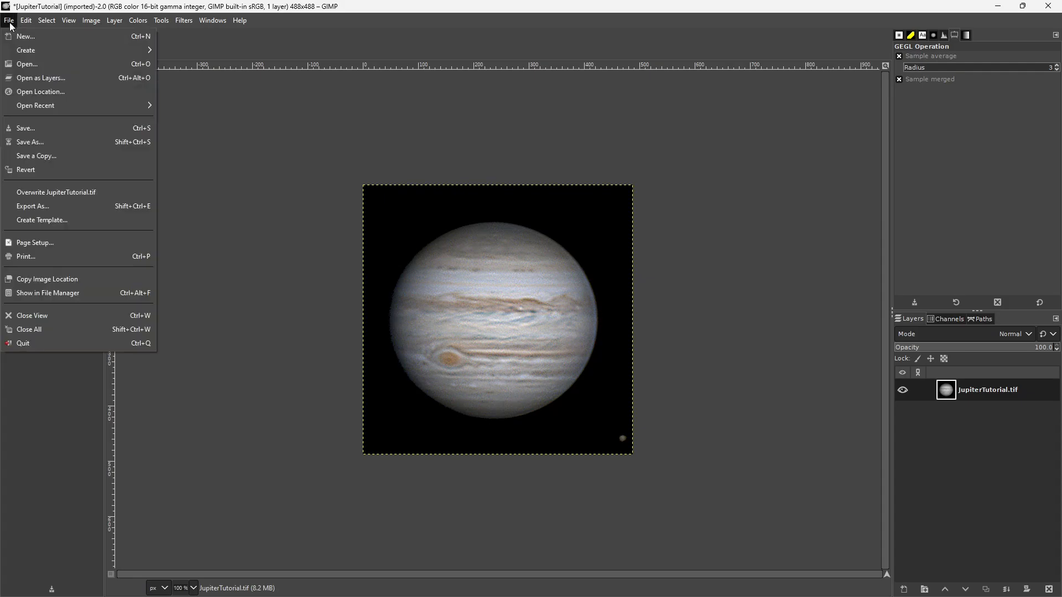
left_click(58, 193)
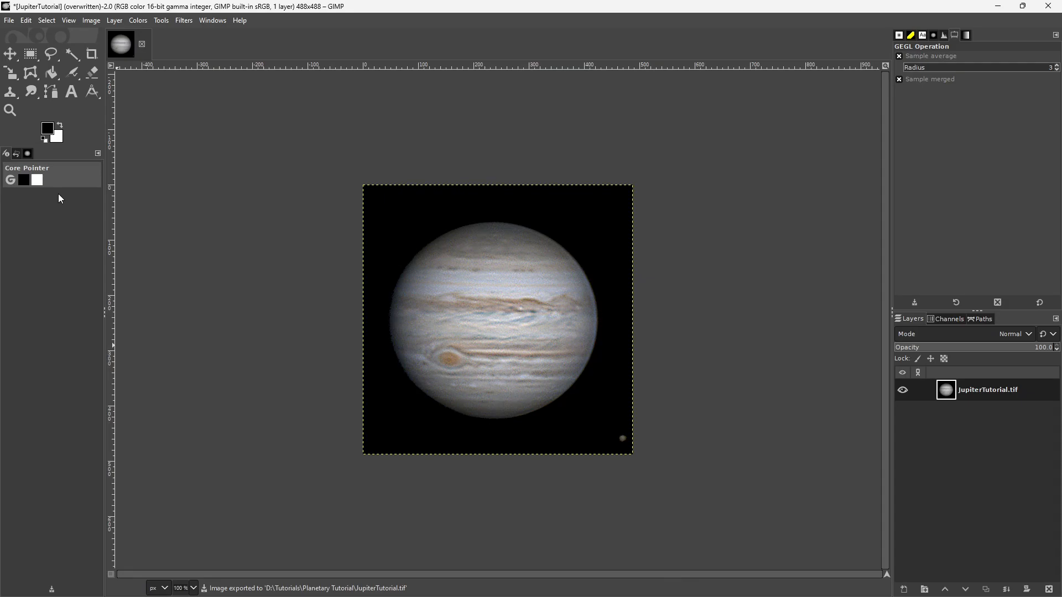
Examine the sharpened Jupiter image at 400 % and at smaller zoom levels for surface detail and noise.
key("plus")
key("plus")
key("plus")
key("plus")
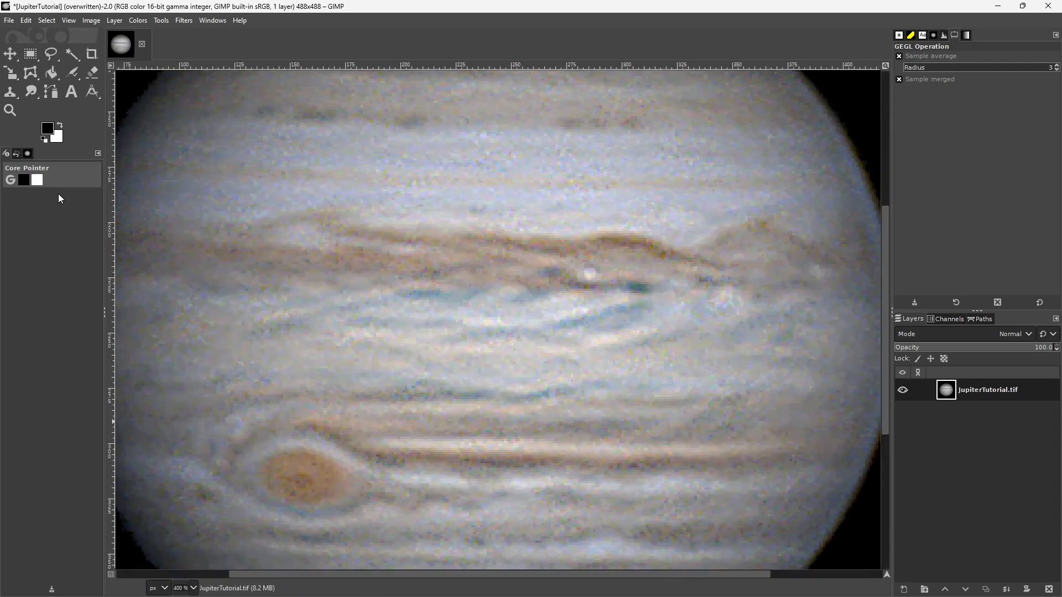
key("minus")
key("minus")
key("minus")
key("minus")
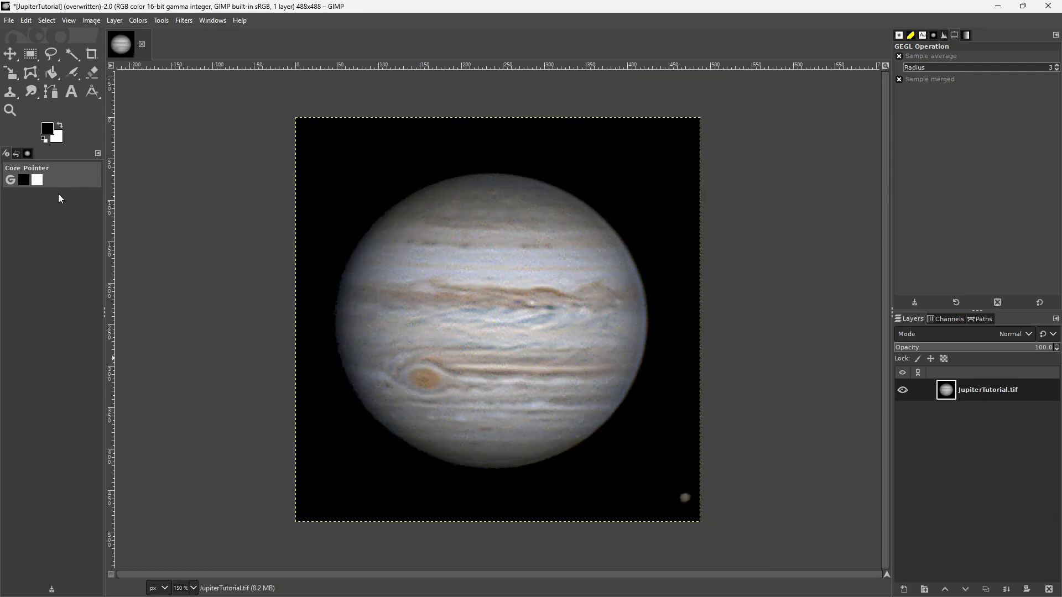
key("minus")
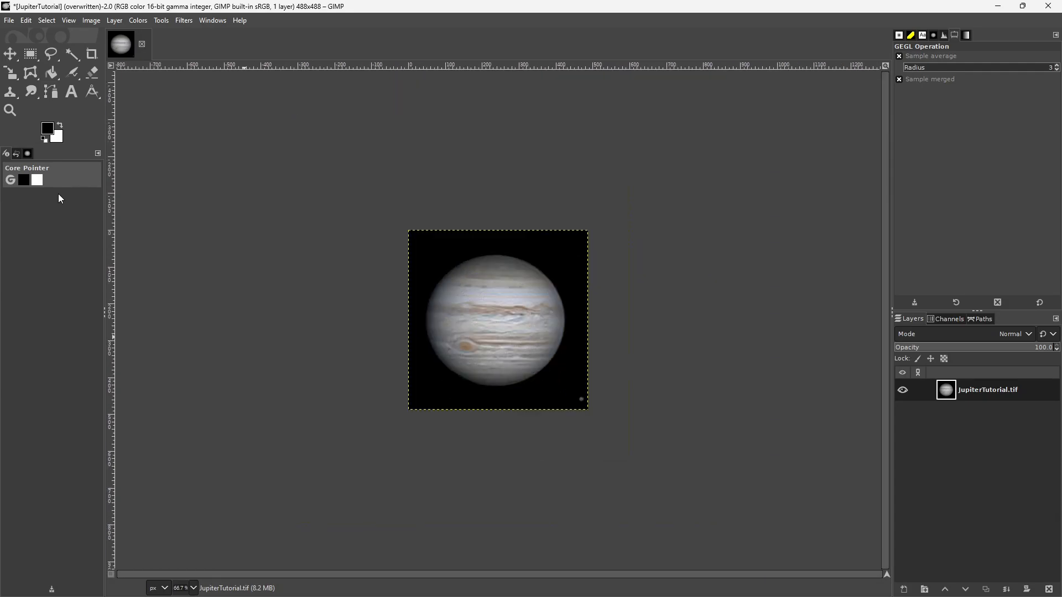
key("plus")
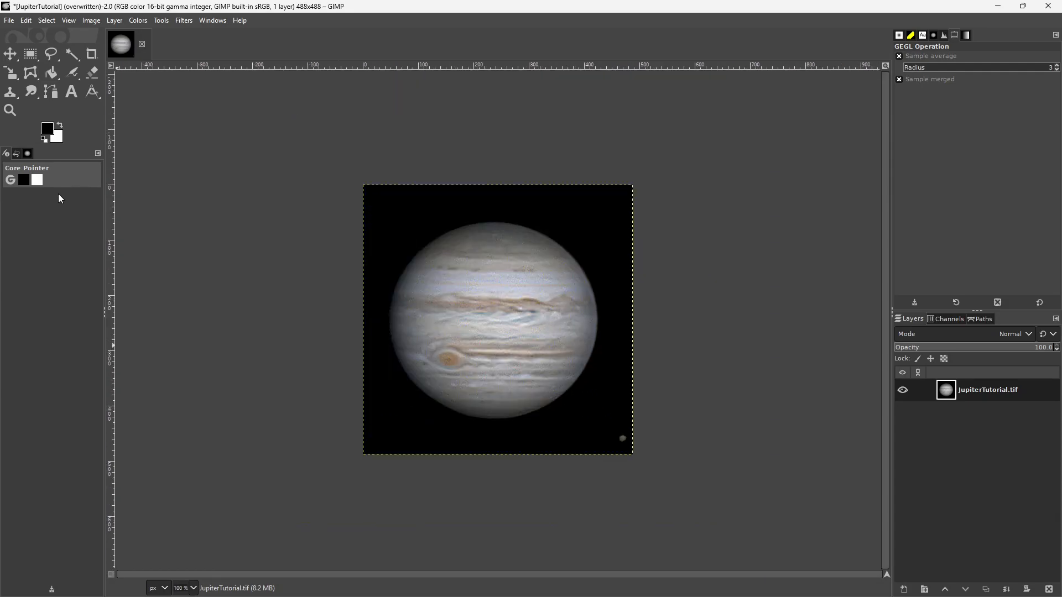